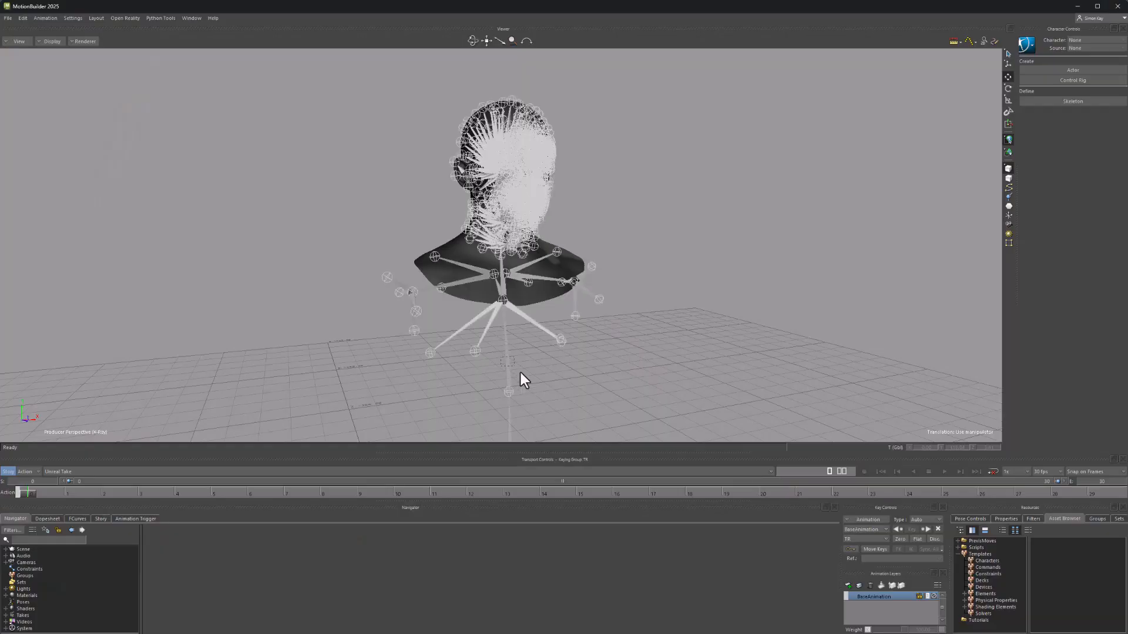
- Select the root joint in shaded view and translate it right, smearing the face mesh
click(521, 372)
mouse_move(532, 395)
mouse_down()
mouse_move(675, 351)
mouse_move(738, 357)
mouse_up()
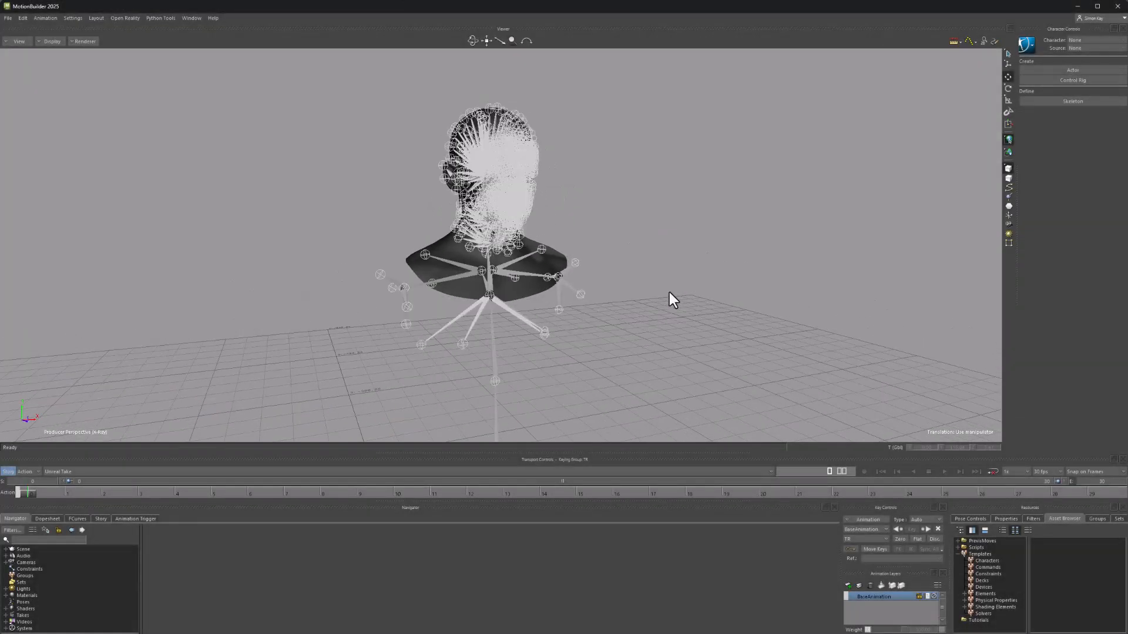
click(486, 370)
key(ctrl+a)
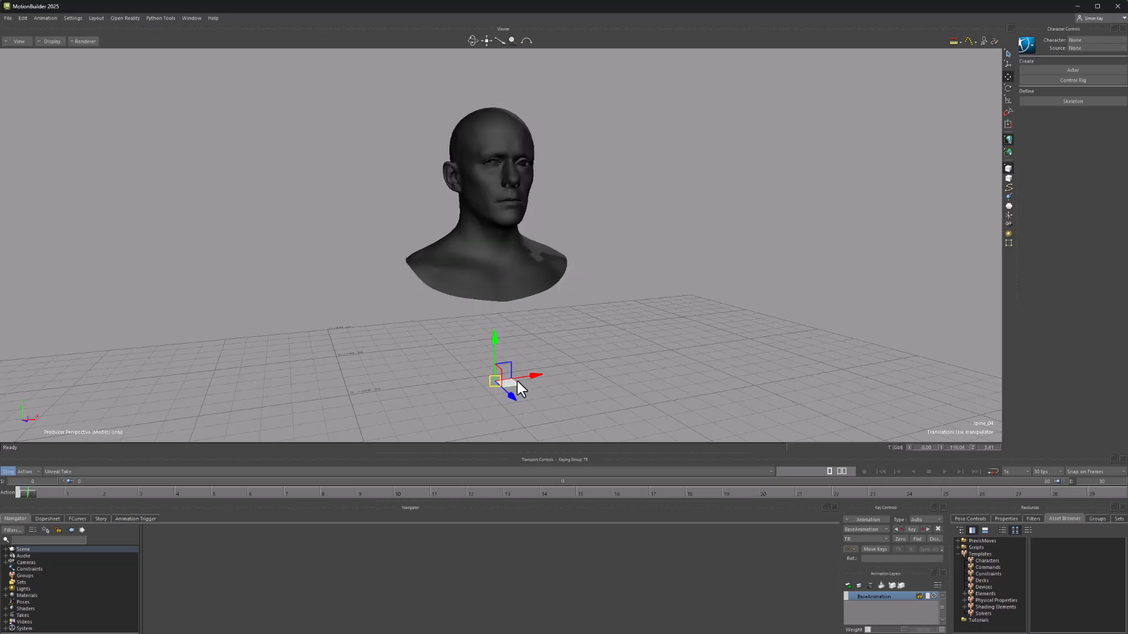
mouse_move(513, 383)
mouse_down()
mouse_move(654, 377)
mouse_move(736, 390)
mouse_up()
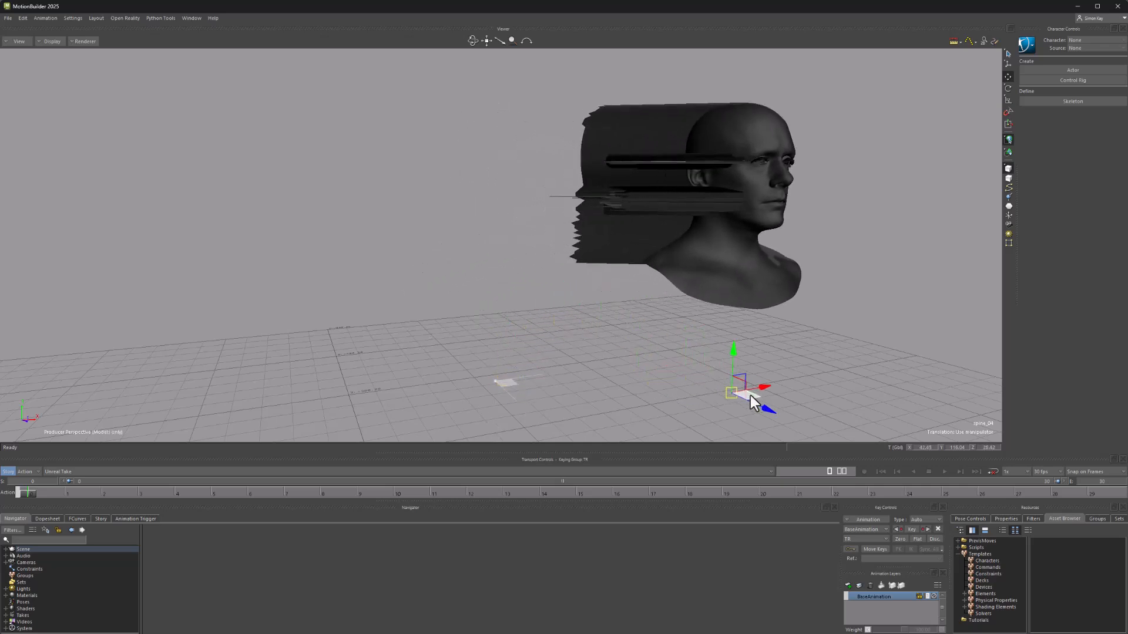
- Select the head mesh and orbit around it to inspect the stretched streaks
click(629, 240)
middle_drag(530, 246, 567, 301)
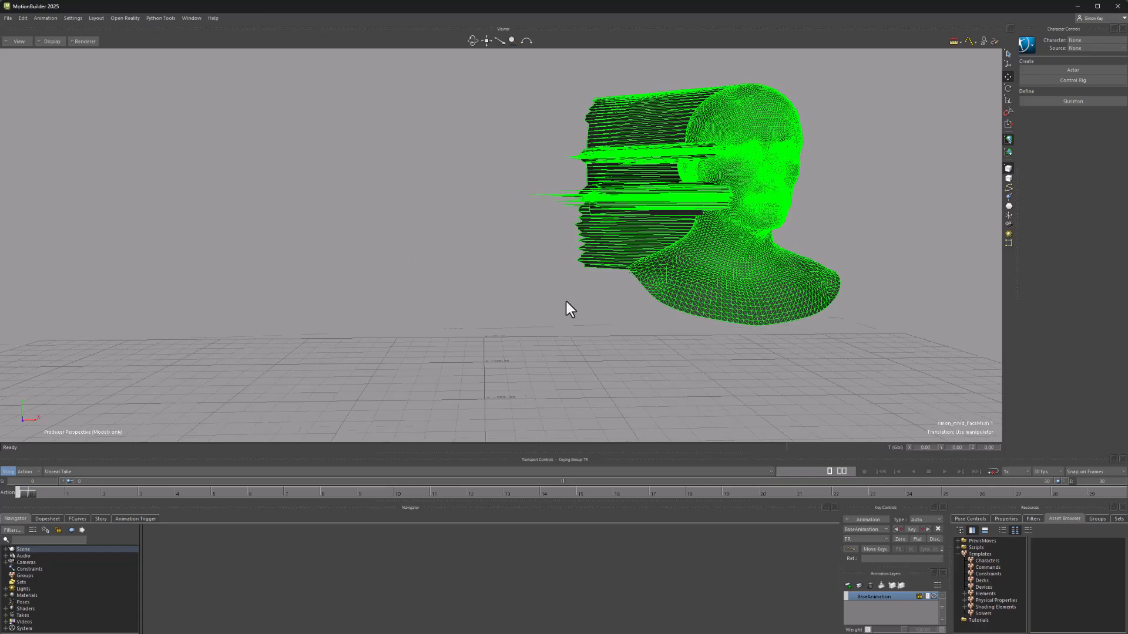
mouse_move(620, 224)
middle_down()
mouse_move(571, 316)
mouse_move(580, 341)
mouse_move(715, 315)
middle_up()
scroll(290, 195, up, 3)
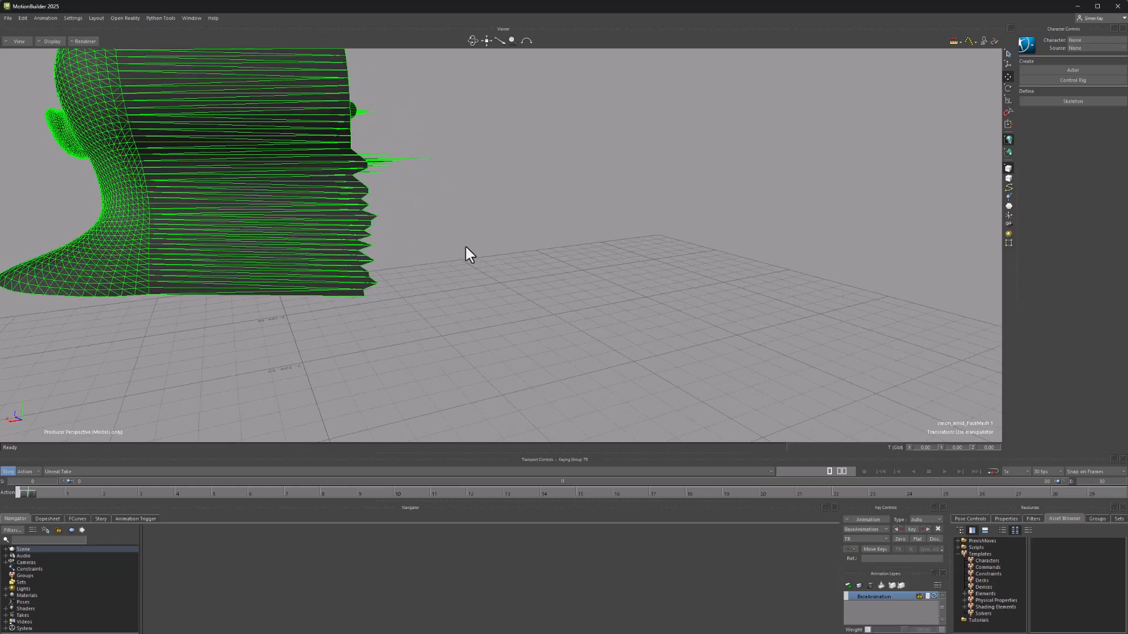
mouse_move(466, 247)
middle_down()
mouse_move(575, 311)
mouse_move(422, 305)
mouse_move(438, 276)
middle_up()
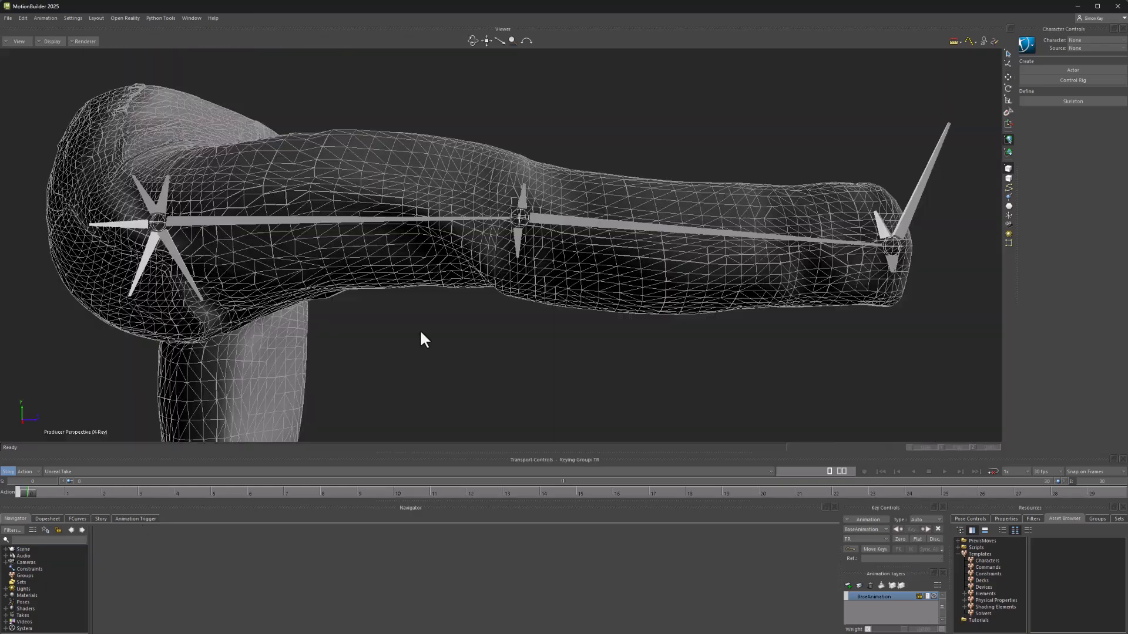
- In the leg example select thigh_r and calf_r and scrub the timeline to bend and straighten the knee
click(350, 137)
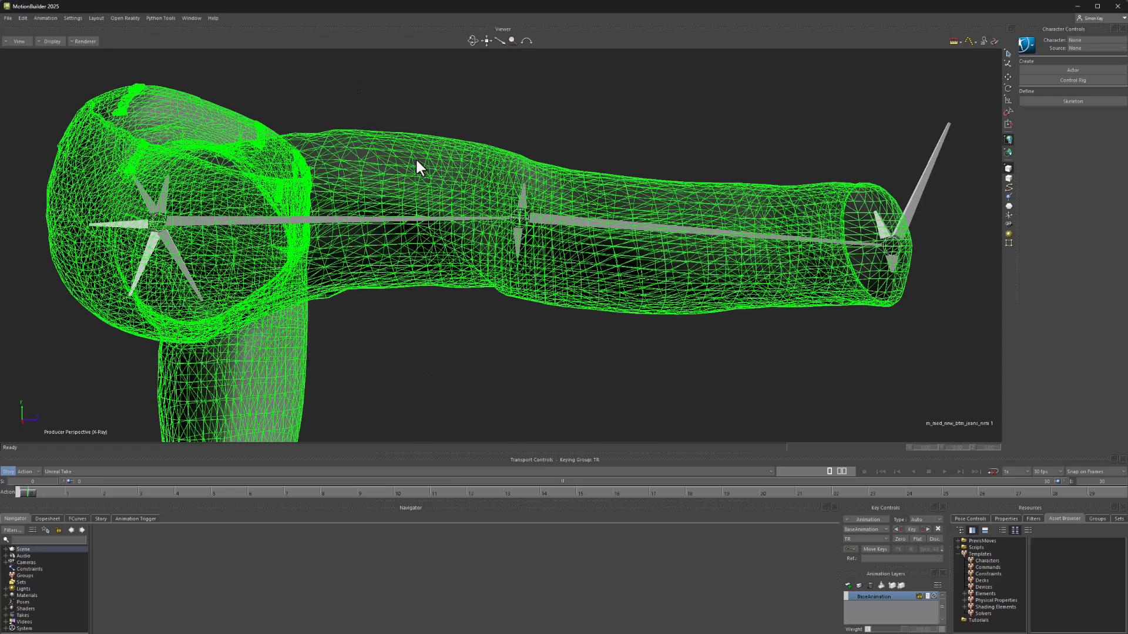
click(375, 220)
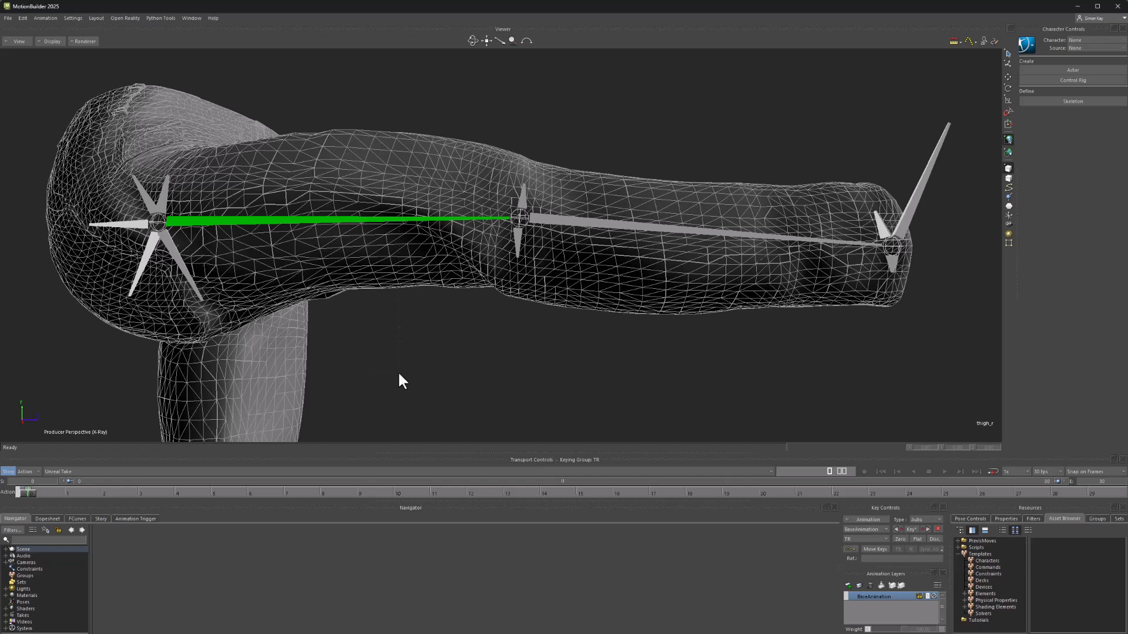
click(602, 222)
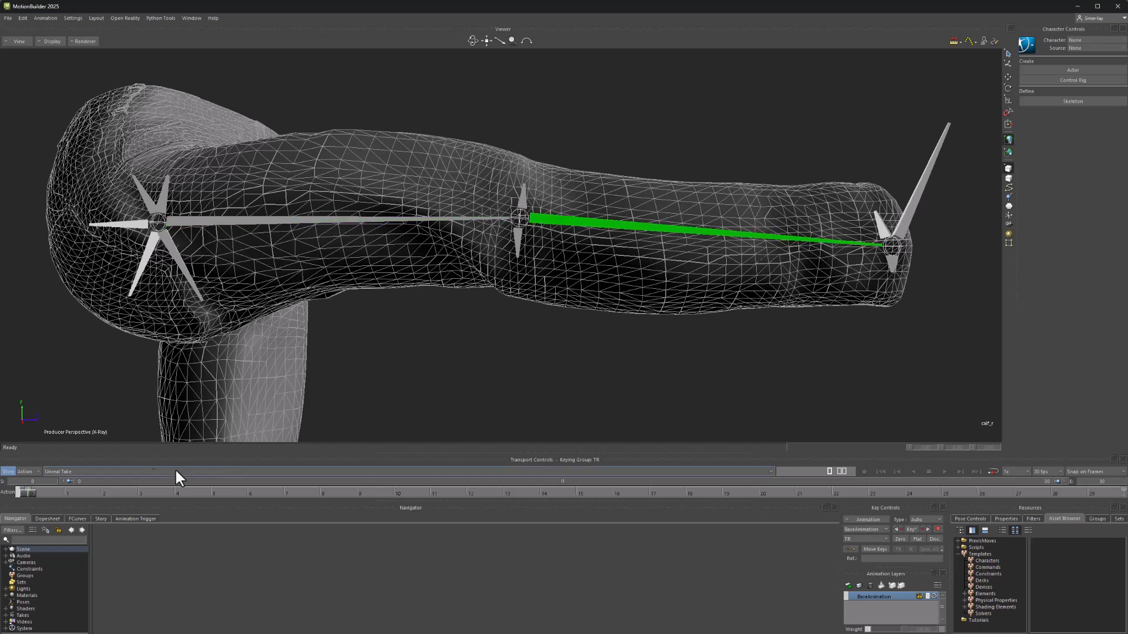
drag(33, 491, 890, 432)
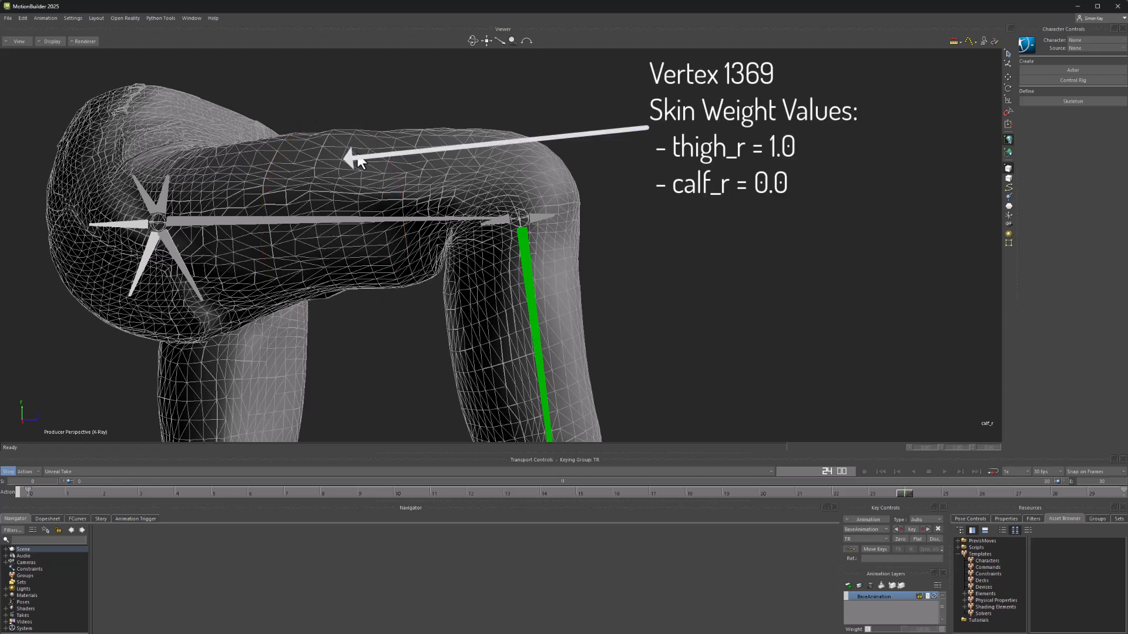
click(331, 231)
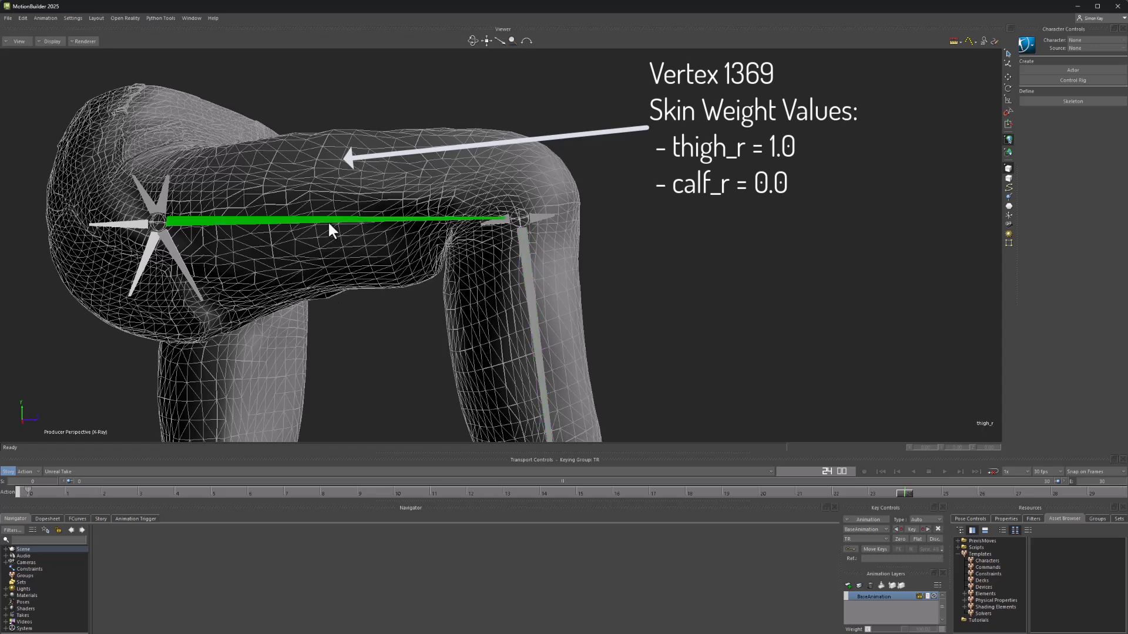
drag(903, 491, 283, 491)
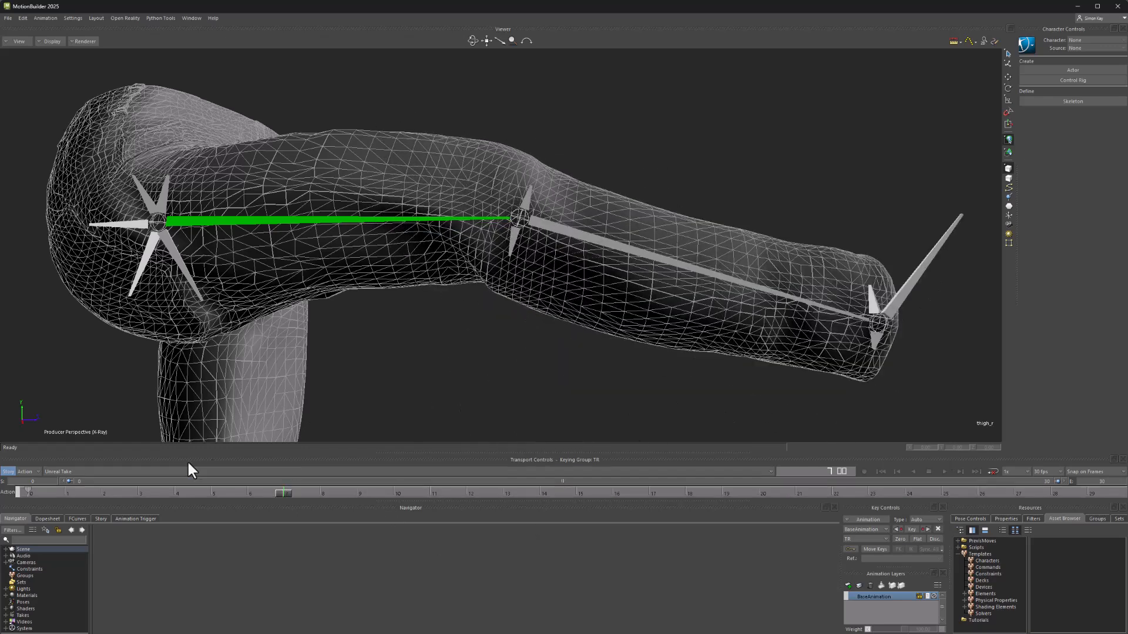
drag(277, 494, 19, 494)
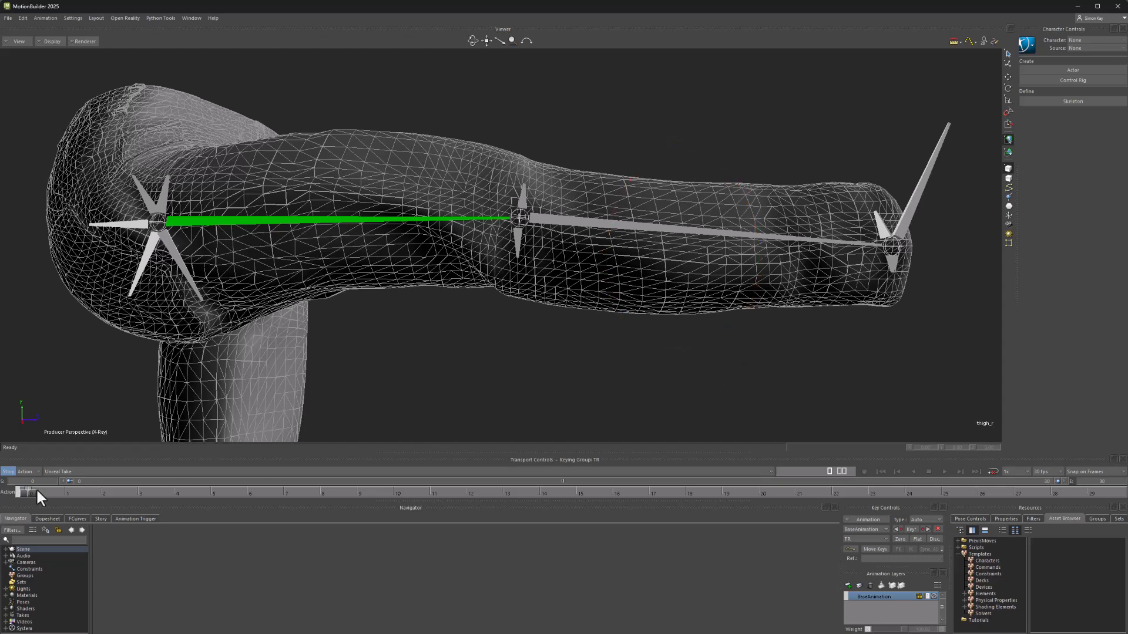
- Scrub the knee bend again from the first frame and rewind with calf_r selected
drag(31, 491, 793, 491)
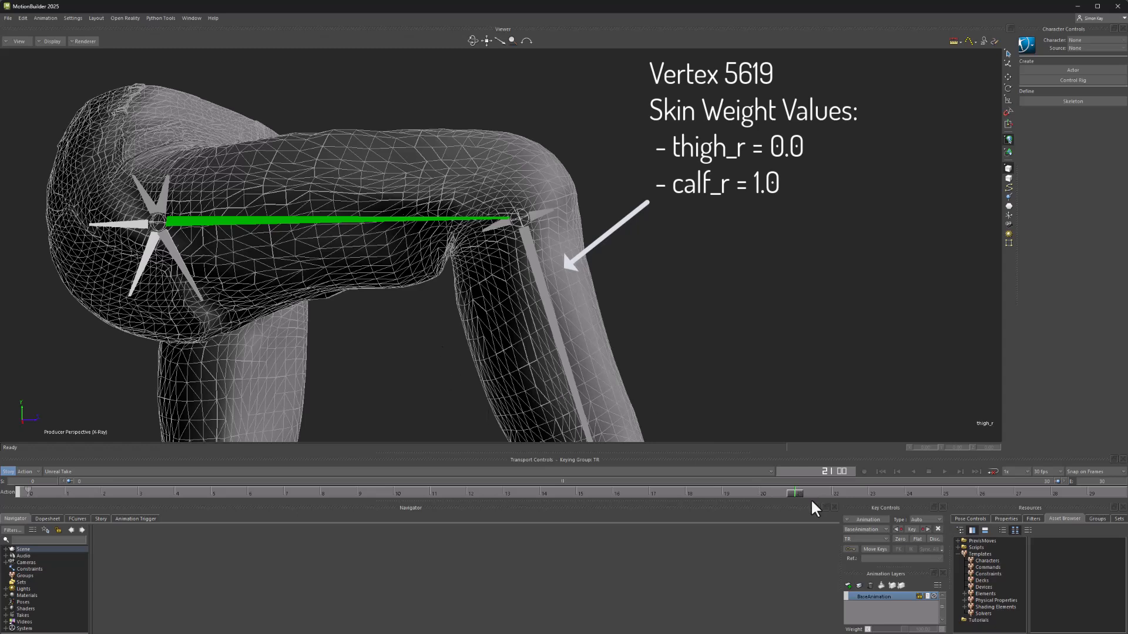
key(Home)
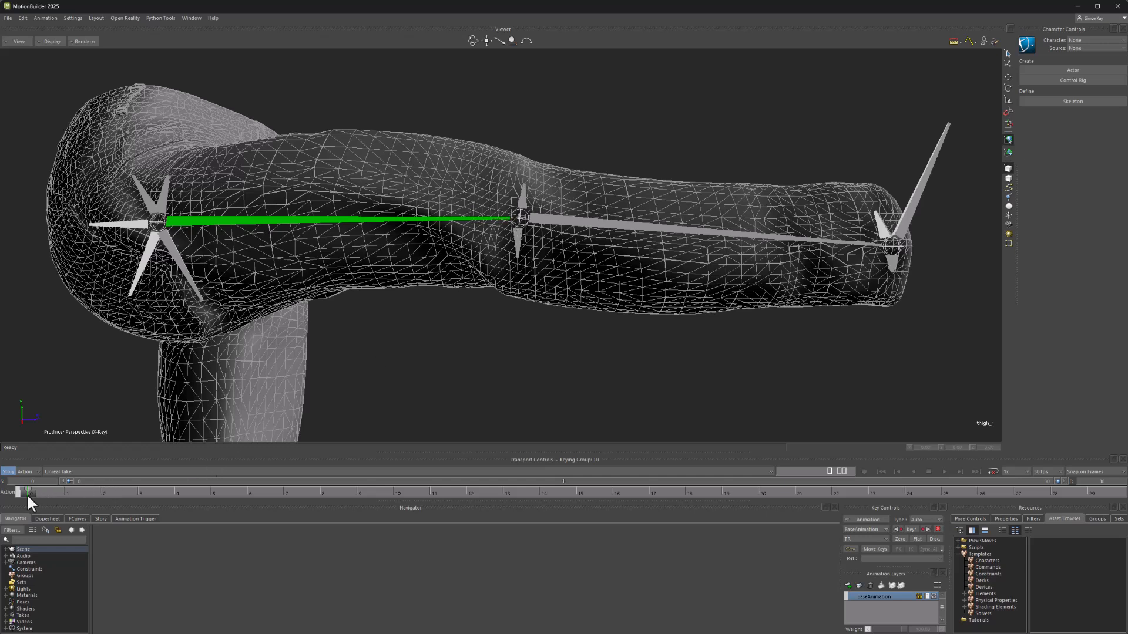
mouse_move(31, 494)
mouse_down()
mouse_move(367, 467)
mouse_move(873, 467)
mouse_up()
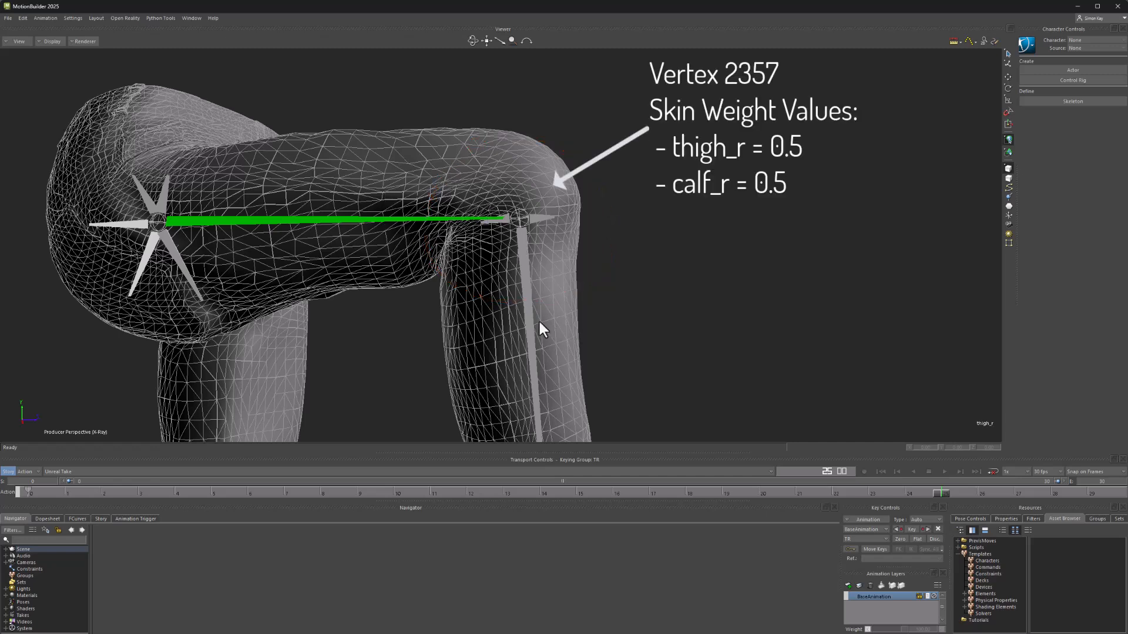
drag(609, 303, 610, 307)
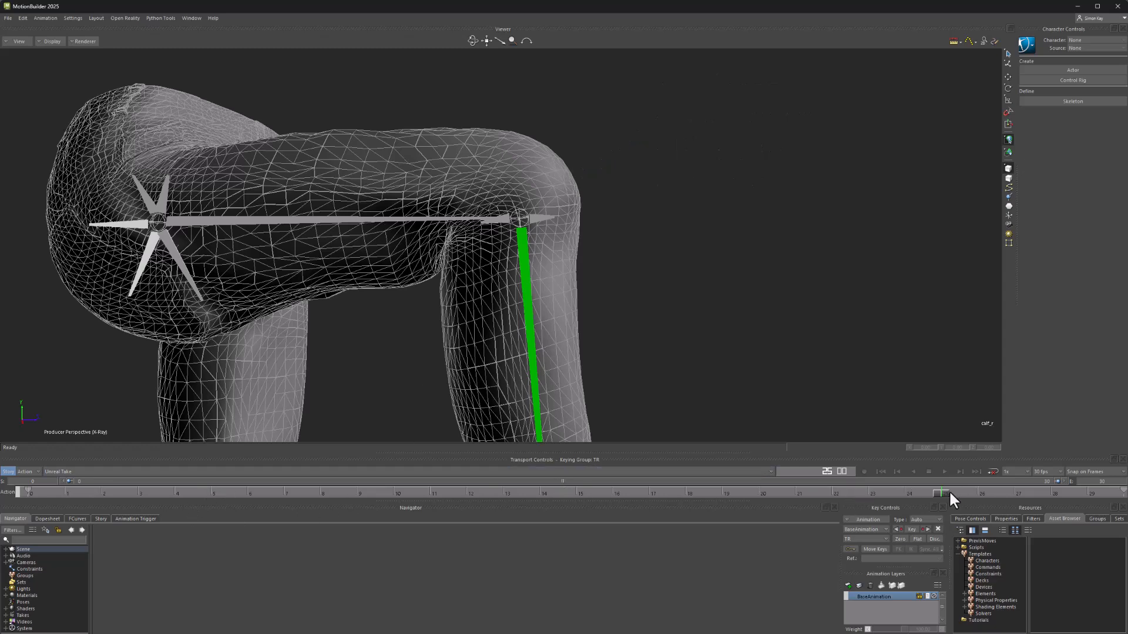
drag(948, 490, 19, 490)
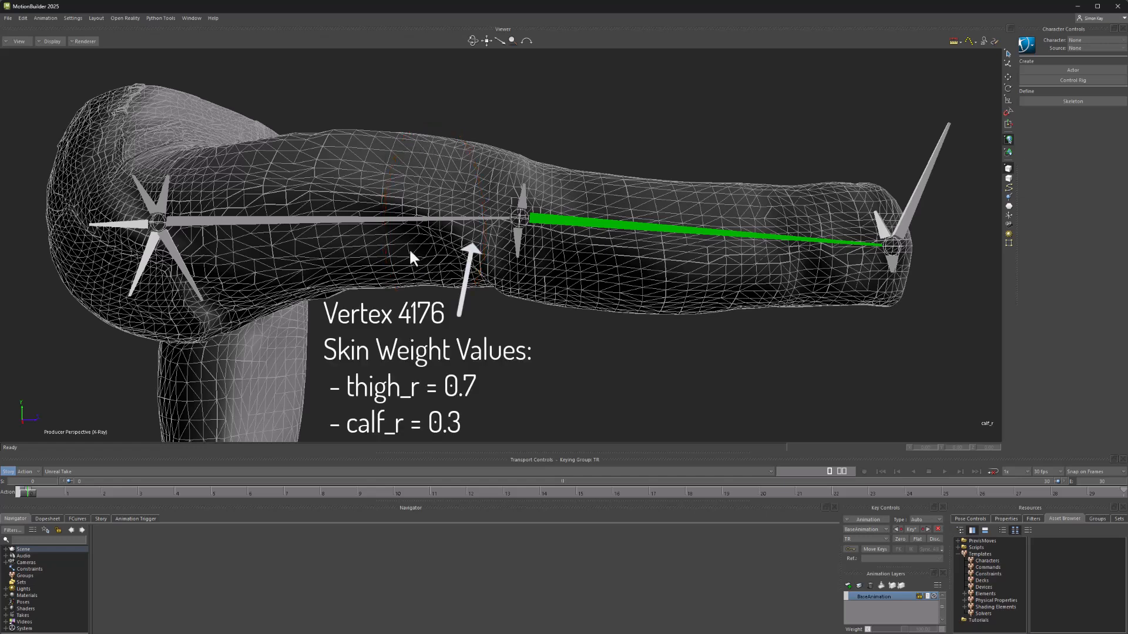
- Reselect thigh_r and calf_r, bend the calf down once more and return to frame one
click(411, 231)
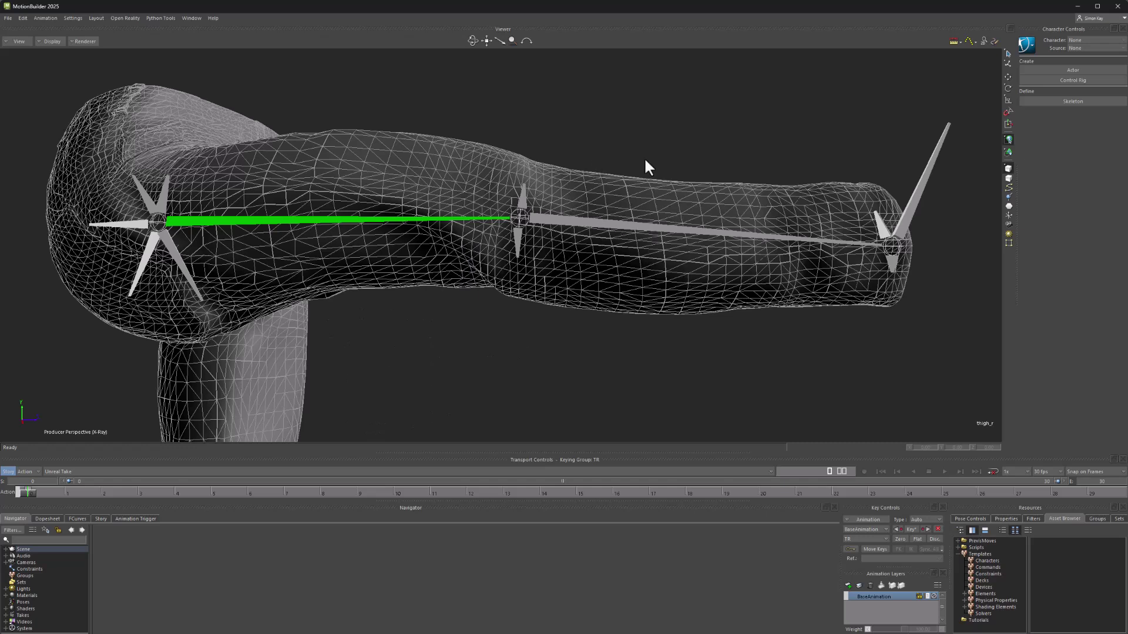
click(654, 227)
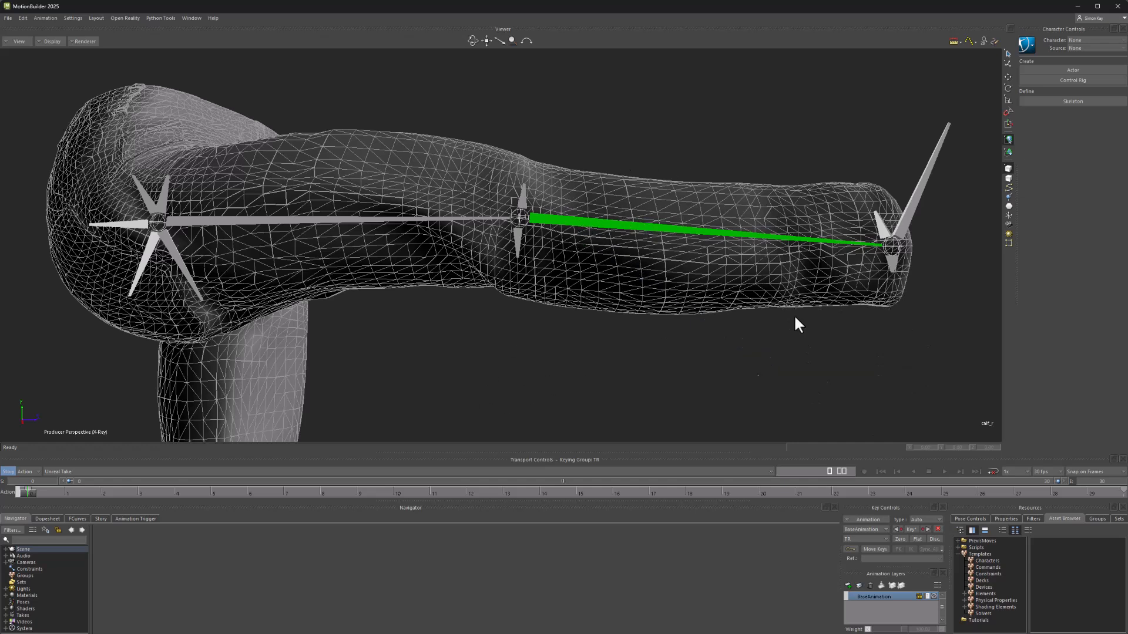
drag(33, 492, 664, 502)
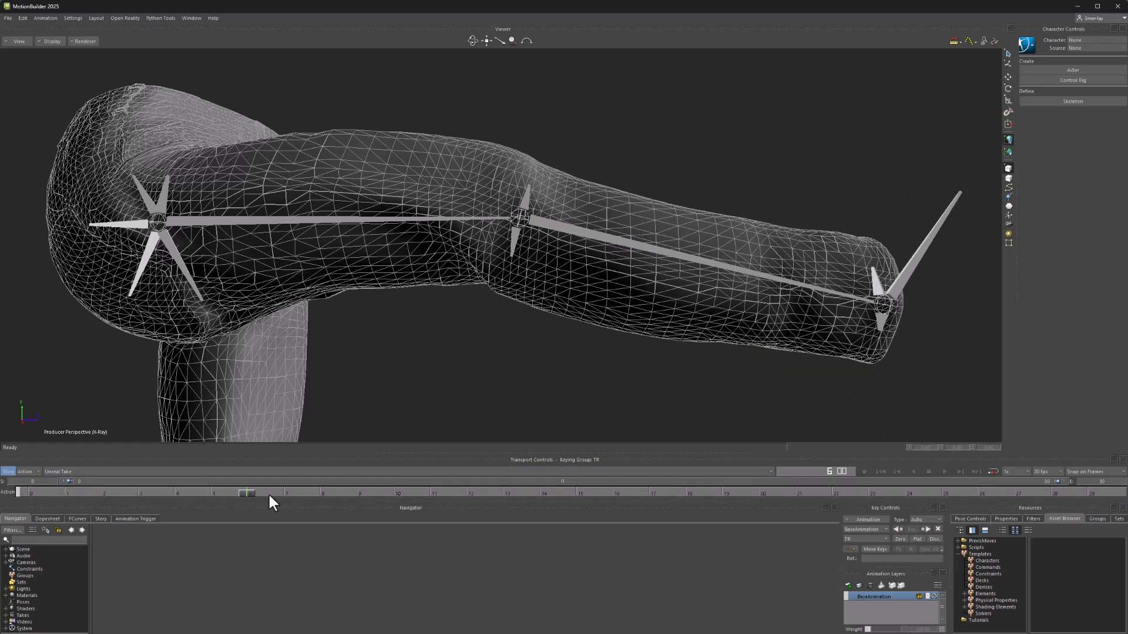
key(Home)
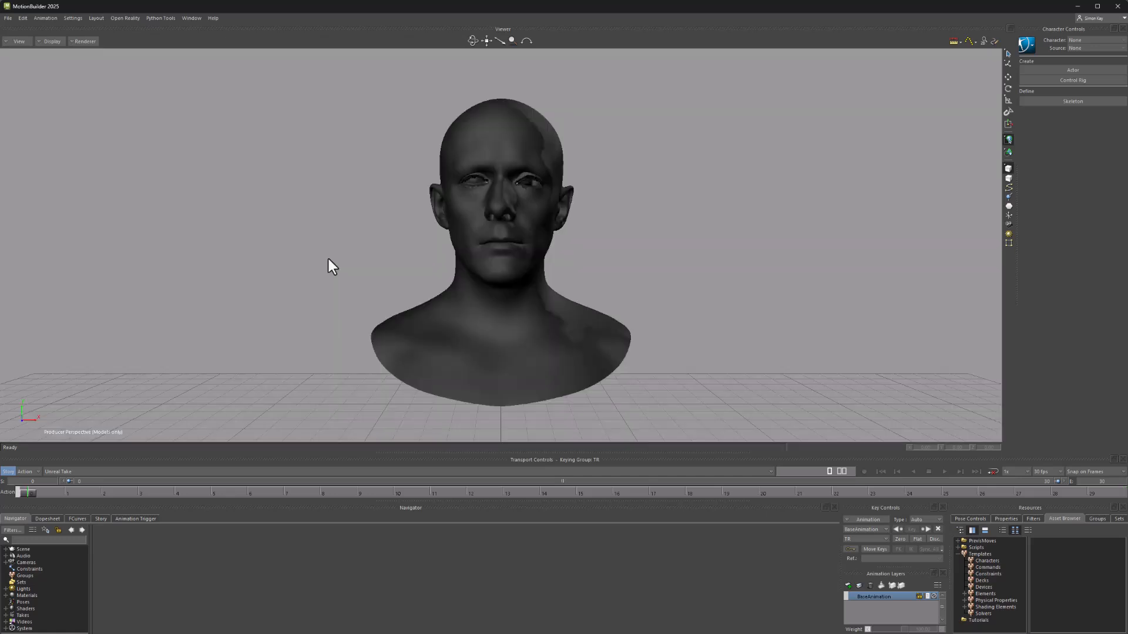
key(ctrl+a)
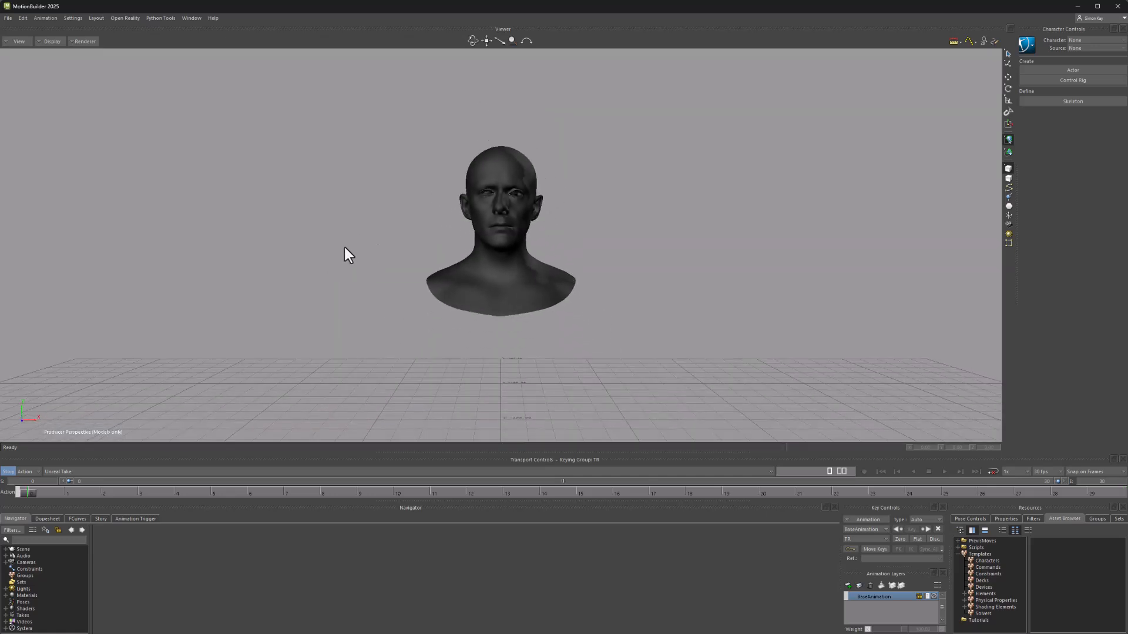
key(ctrl+a)
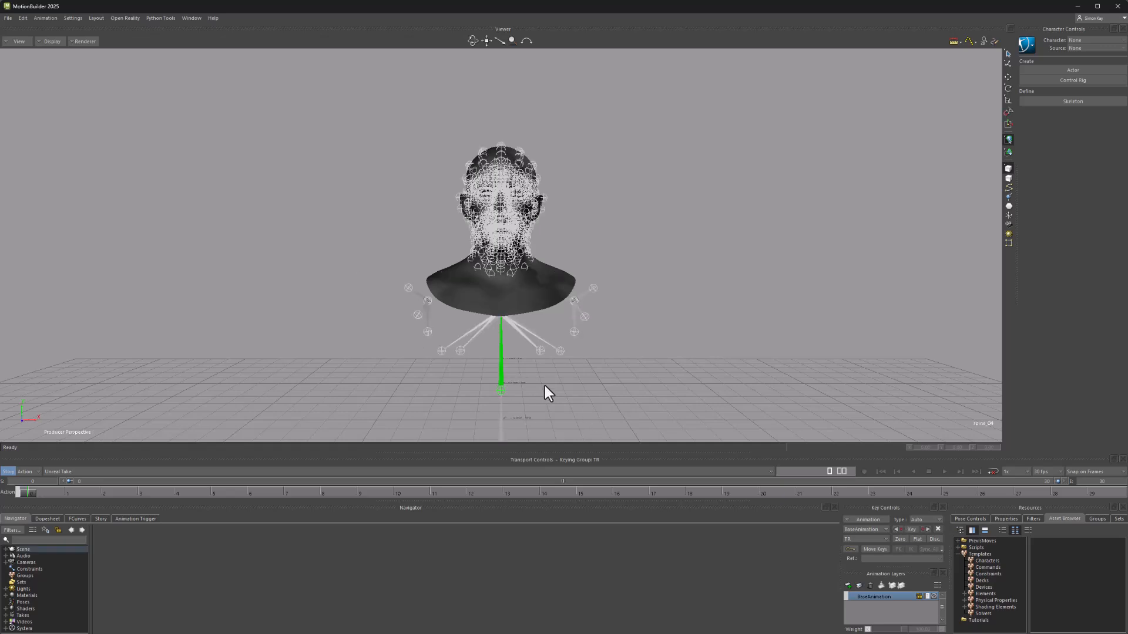
key(ctrl+a)
drag(545, 386, 599, 370)
key(t)
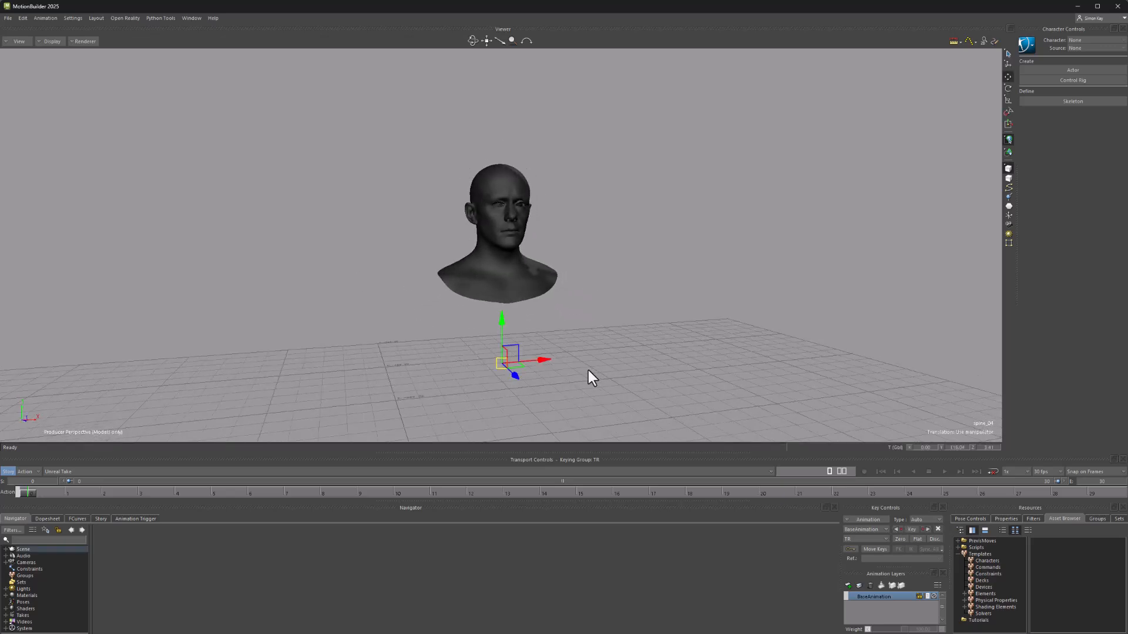
mouse_move(520, 366)
mouse_down()
mouse_move(551, 397)
mouse_move(447, 418)
mouse_up()
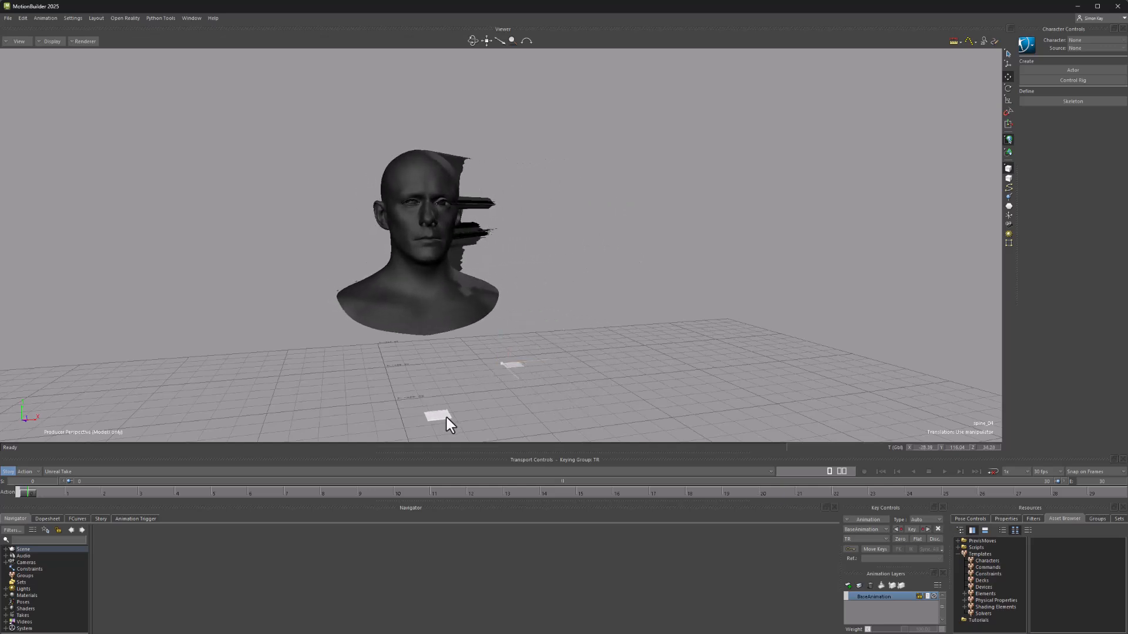
drag(461, 193, 565, 293)
drag(441, 148, 431, 209)
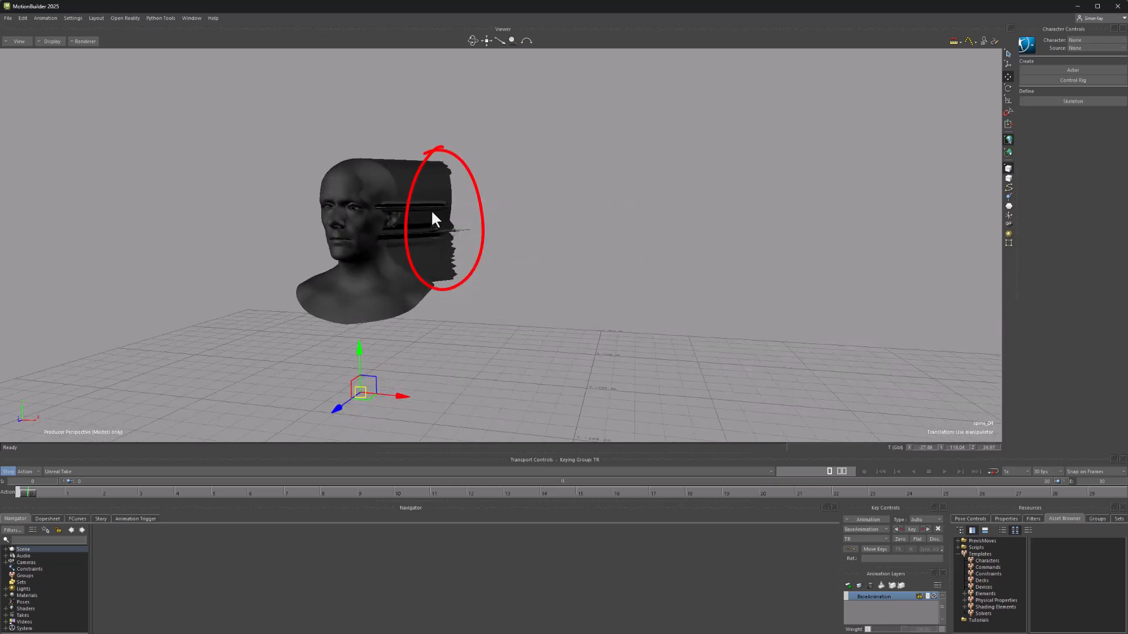
click(423, 292)
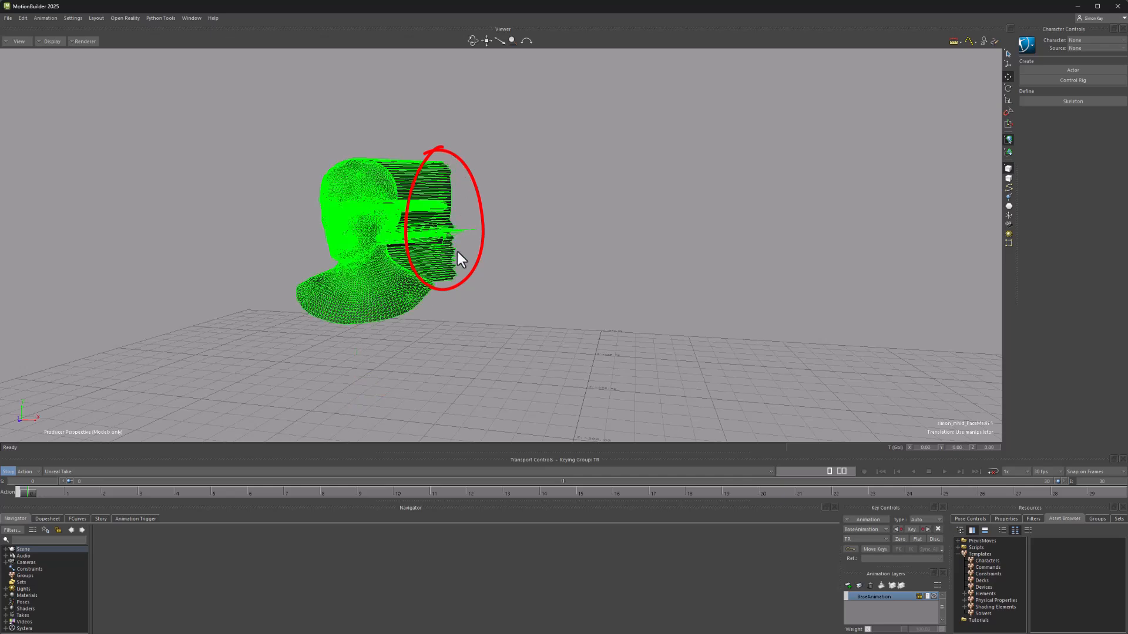
key(ctrl+z)
key(ctrl+z)
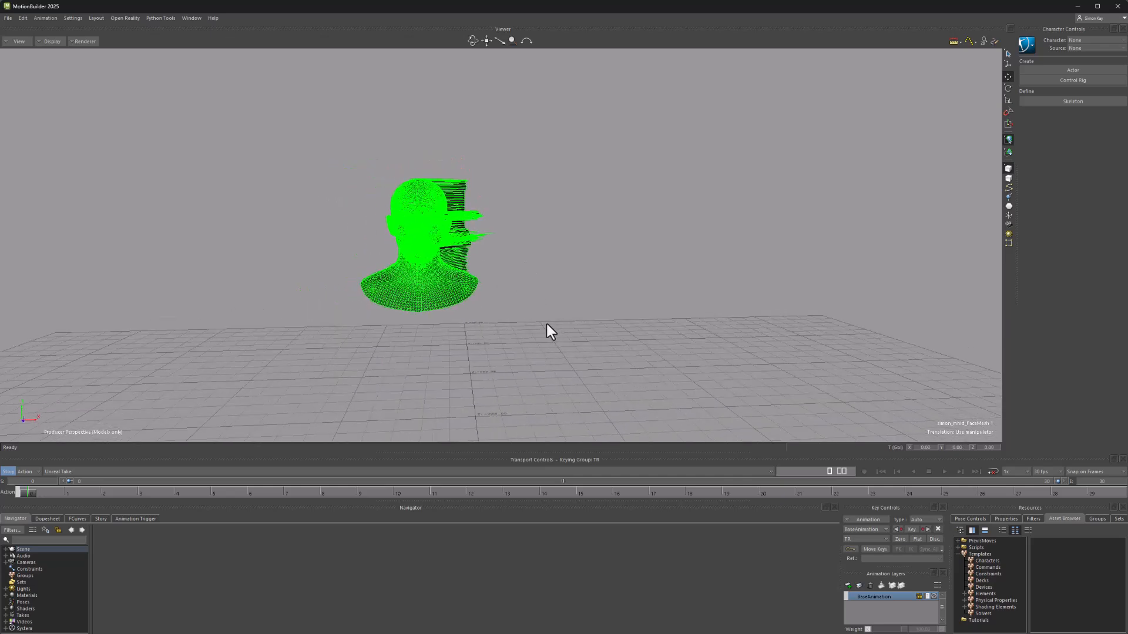
key(ctrl+z)
click(581, 326)
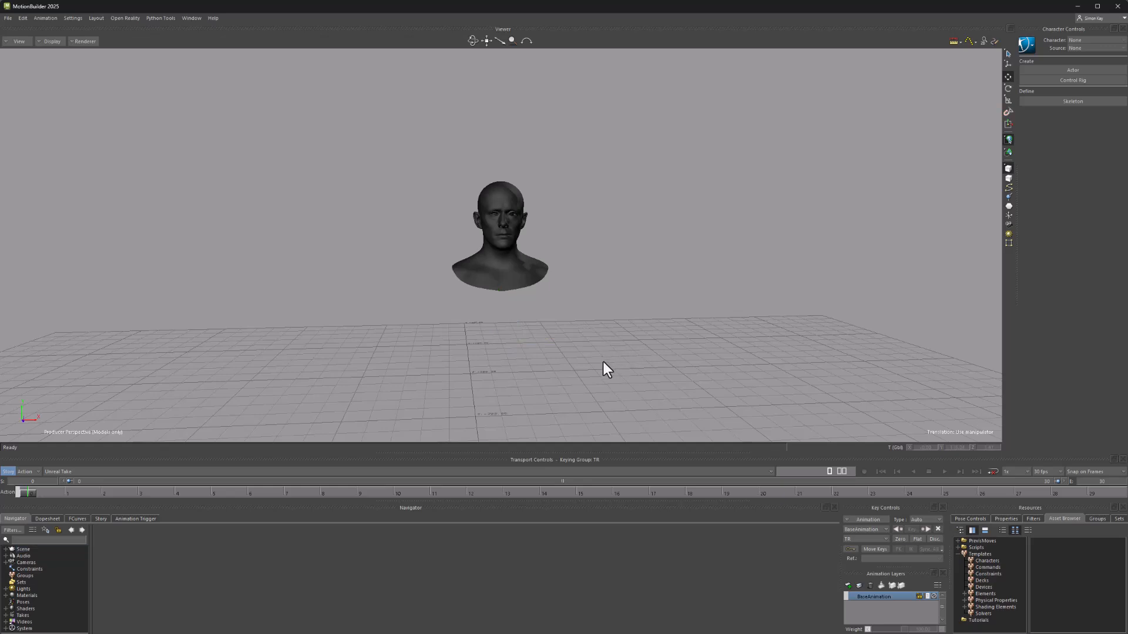
key(ctrl+a)
key(a)
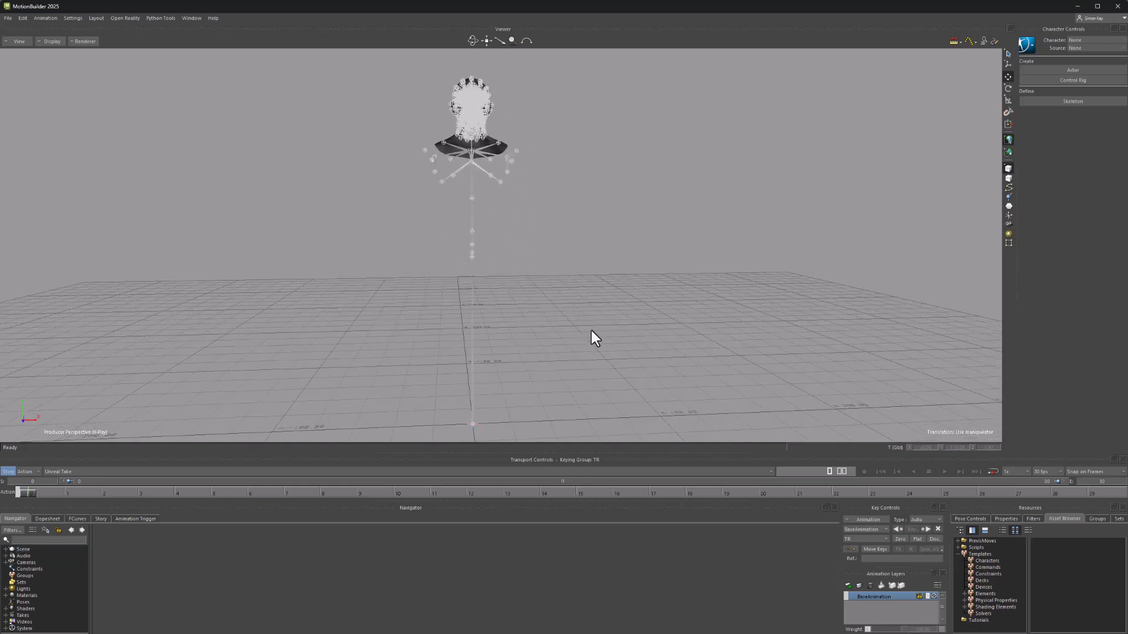
- Expand Scene in the Navigator, select the face mesh and root, then test and undo a root rotation
click(7, 550)
click(49, 555)
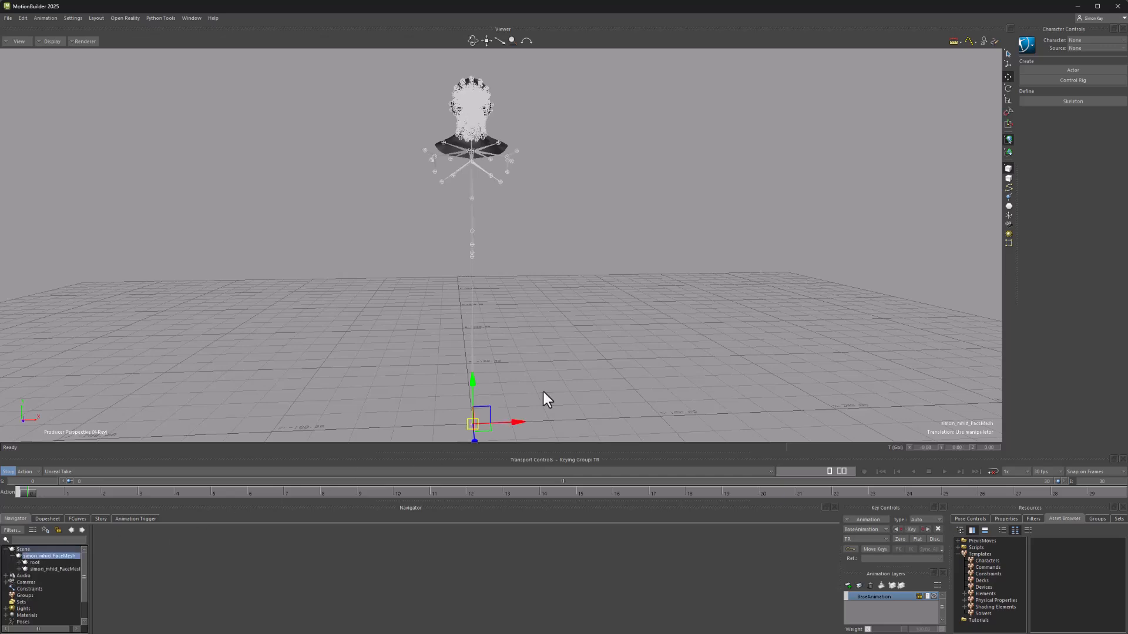
key(ctrl+a)
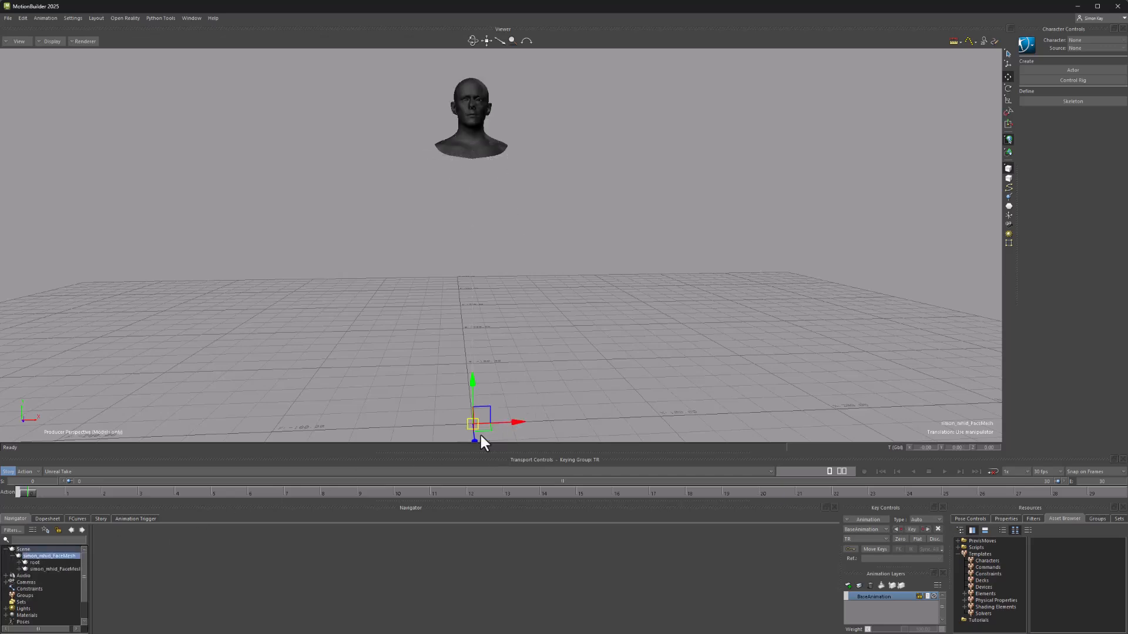
mouse_move(480, 428)
mouse_down()
mouse_move(564, 377)
mouse_move(487, 418)
mouse_move(496, 423)
mouse_up()
click(37, 562)
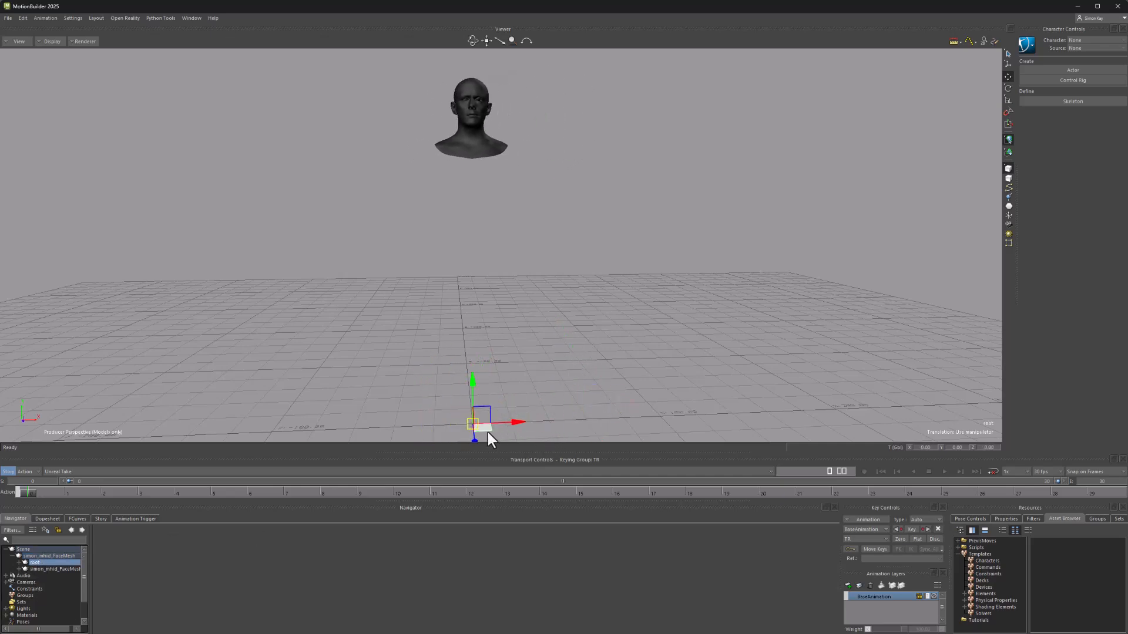
mouse_move(488, 432)
mouse_down()
mouse_move(478, 413)
mouse_move(399, 374)
mouse_move(316, 429)
mouse_move(370, 456)
mouse_move(463, 376)
mouse_move(568, 430)
mouse_up()
key(ctrl+z)
- Select the face mesh group and head, frame the view on the head and deselect it
mouse_move(494, 216)
ctrl+shift+mouse_down()
mouse_move(531, 213)
mouse_move(503, 286)
mouse_move(579, 282)
mouse_move(581, 263)
ctrl+shift+mouse_up()
click(71, 591)
click(49, 555)
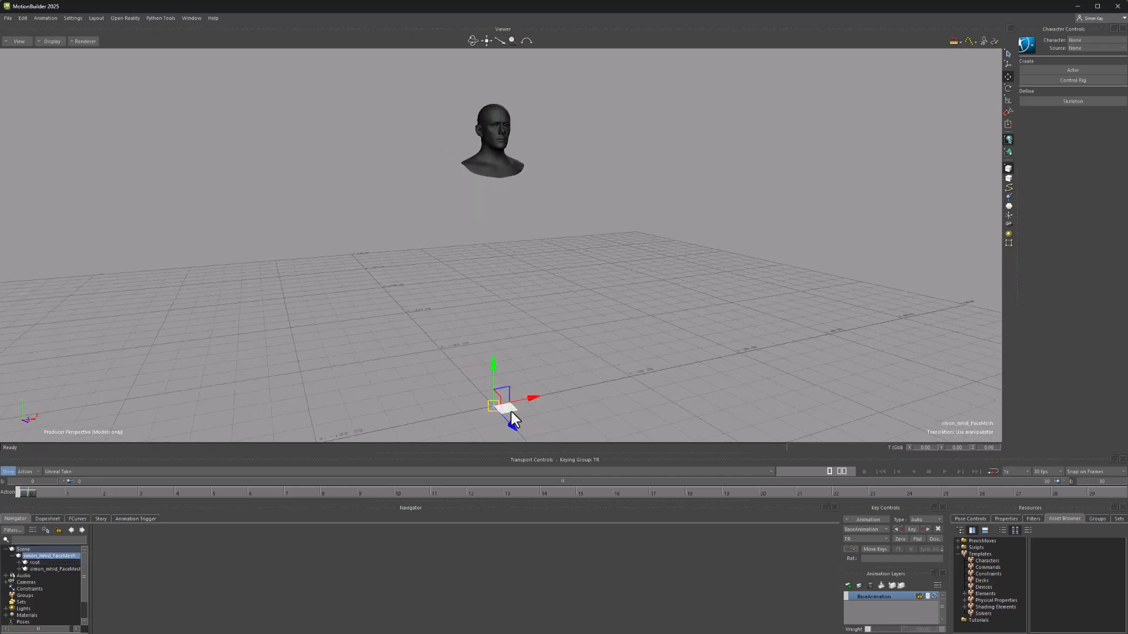
mouse_move(512, 412)
ctrl+shift+mouse_down()
mouse_move(415, 394)
mouse_move(454, 403)
mouse_move(522, 372)
ctrl+shift+mouse_up()
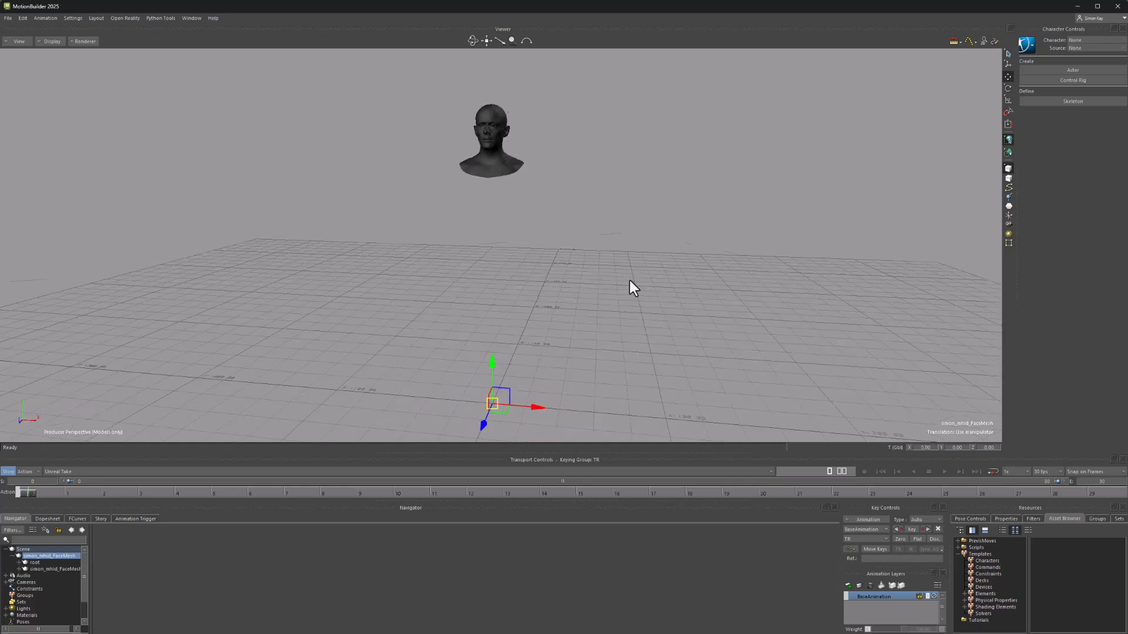
mouse_move(630, 281)
ctrl+shift+mouse_down()
mouse_move(640, 302)
mouse_move(671, 282)
mouse_move(578, 136)
ctrl+shift+mouse_up()
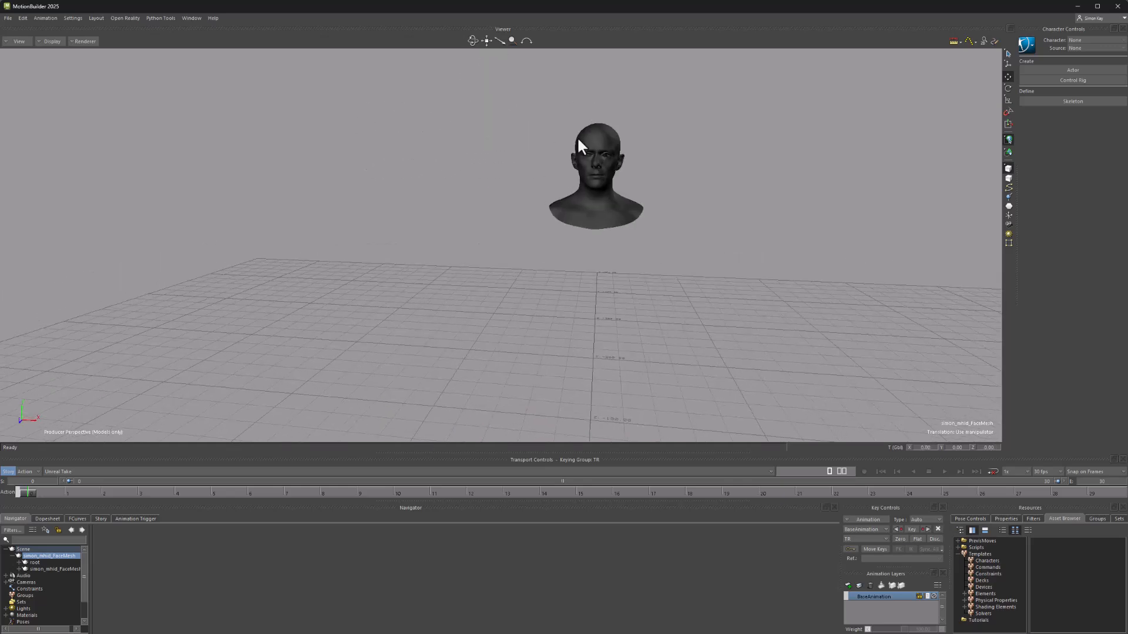
click(578, 136)
key(f)
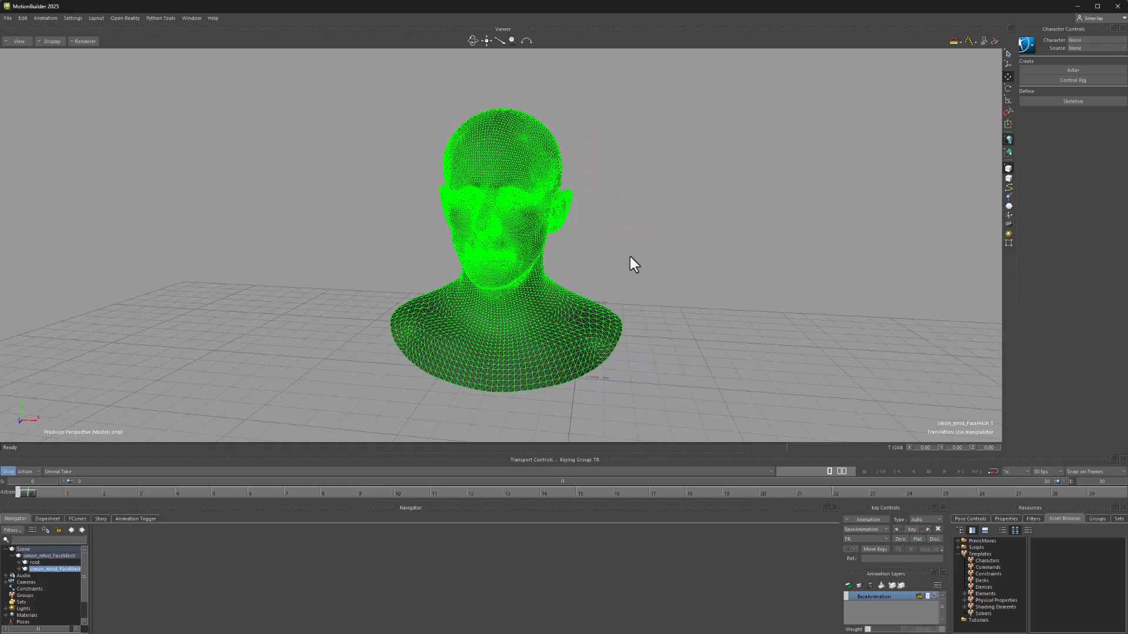
click(630, 257)
ctrl+shift+drag(648, 256, 655, 255)
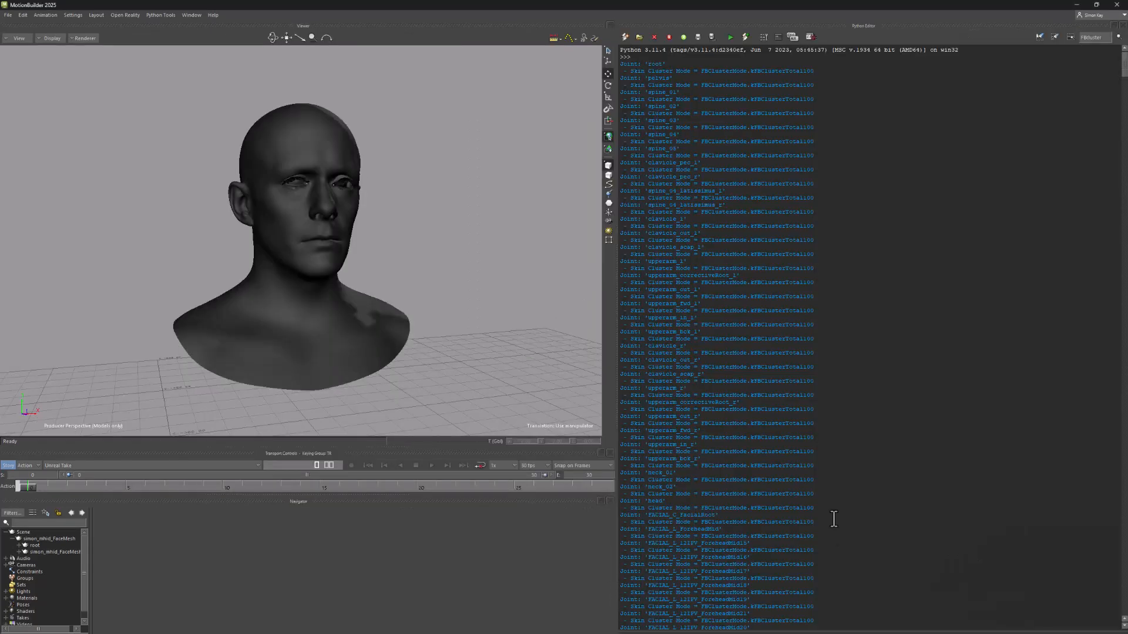
scroll(833, 519, down, 5)
scroll(835, 519, down, 3)
scroll(833, 519, down, 5)
scroll(834, 519, down, 3)
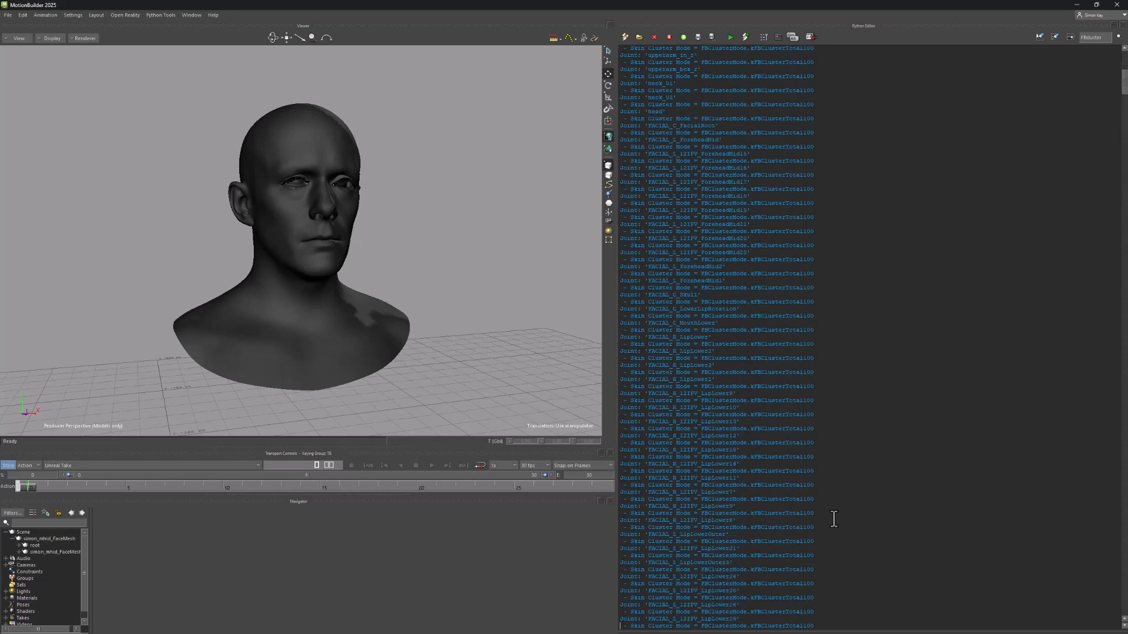
scroll(834, 518, down, 4)
scroll(833, 518, down, 4)
scroll(834, 519, down, 3)
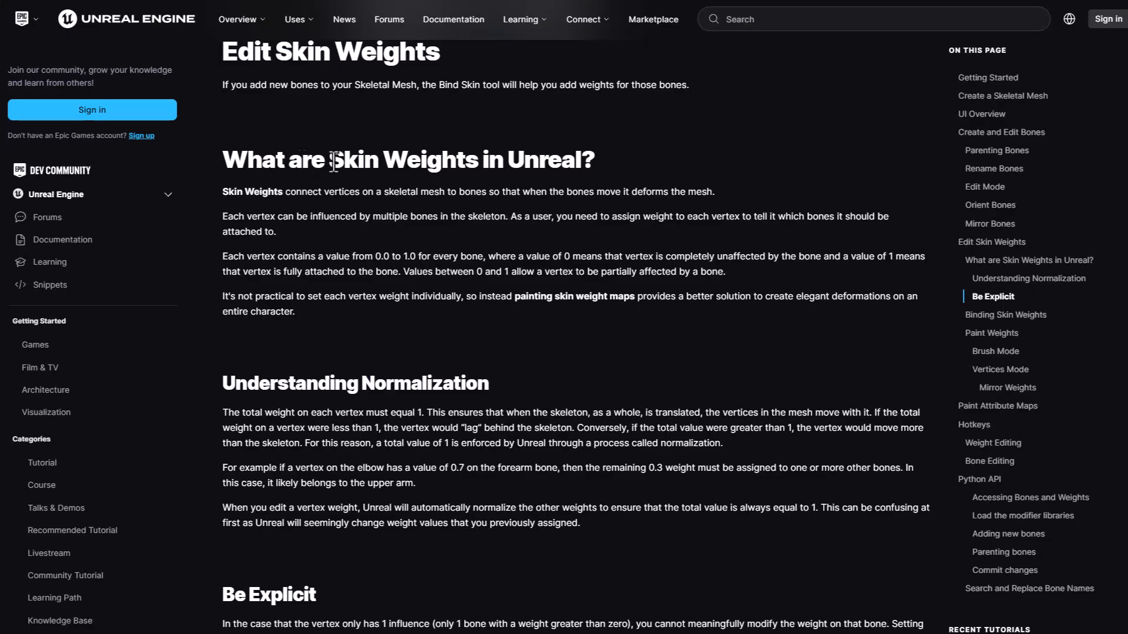
- Highlight the Unreal Skin Weights heading and the sentence about per-bone vertex values
drag(329, 159, 588, 163)
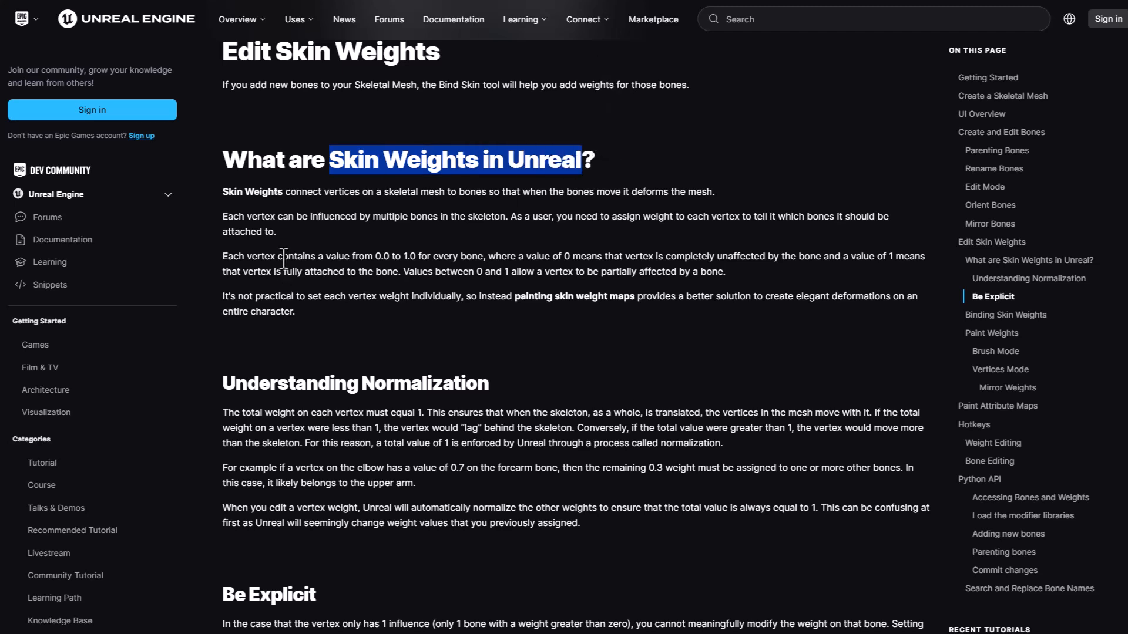
drag(223, 256, 467, 258)
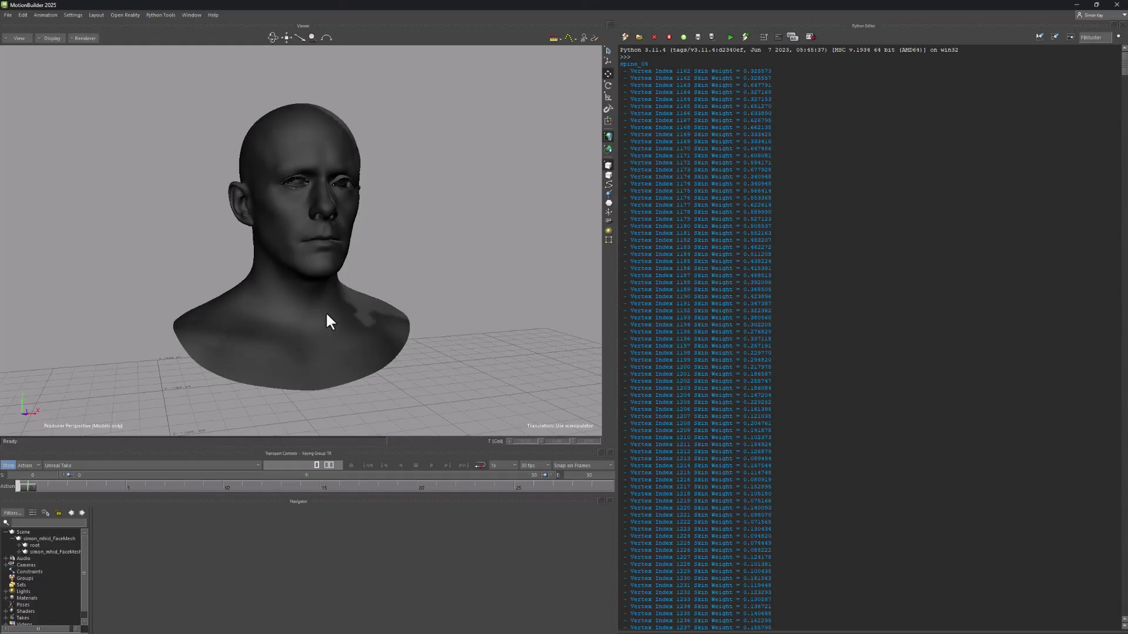
- Select and then deselect the head mesh in the Viewer
click(325, 311)
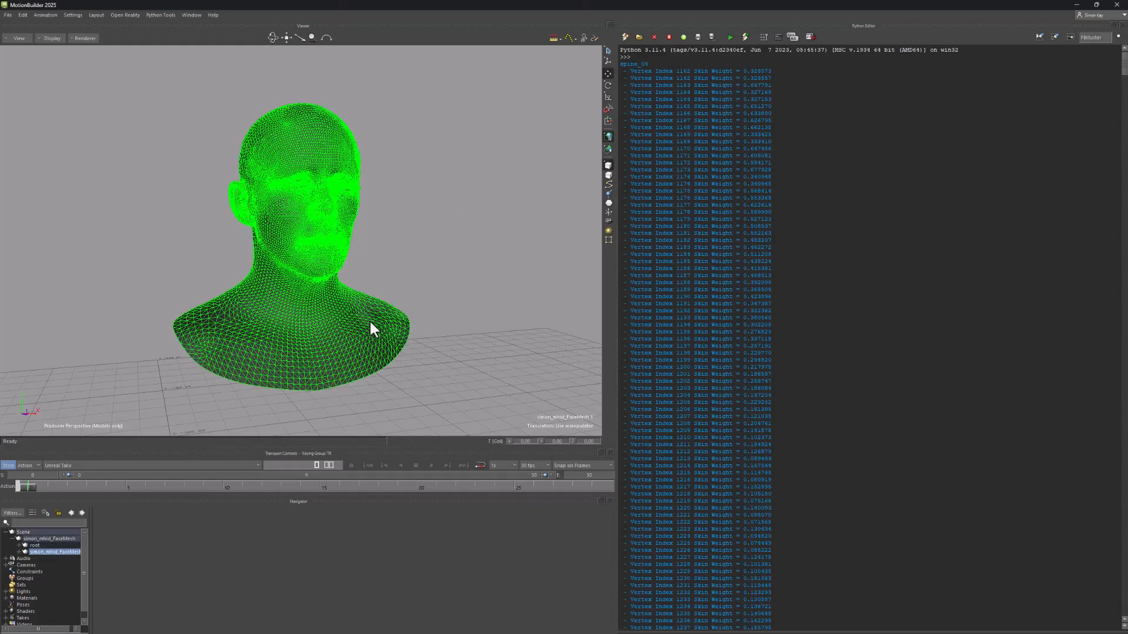
click(510, 241)
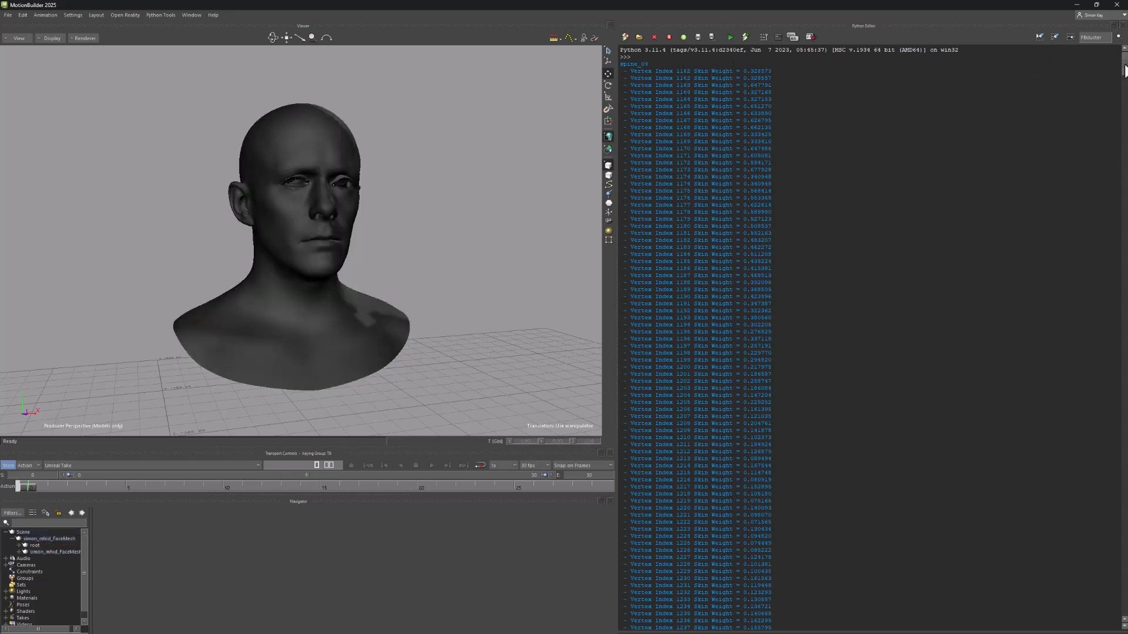
drag(1124, 69, 1126, 568)
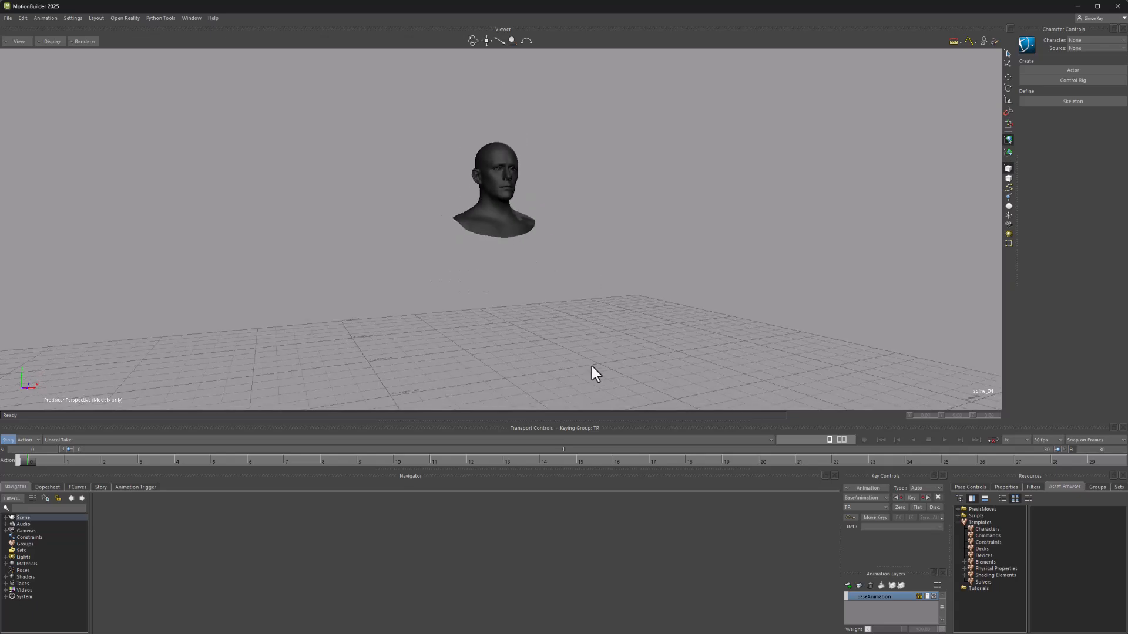
mouse_move(523, 283)
mouse_down()
mouse_move(405, 291)
mouse_move(520, 295)
mouse_up()
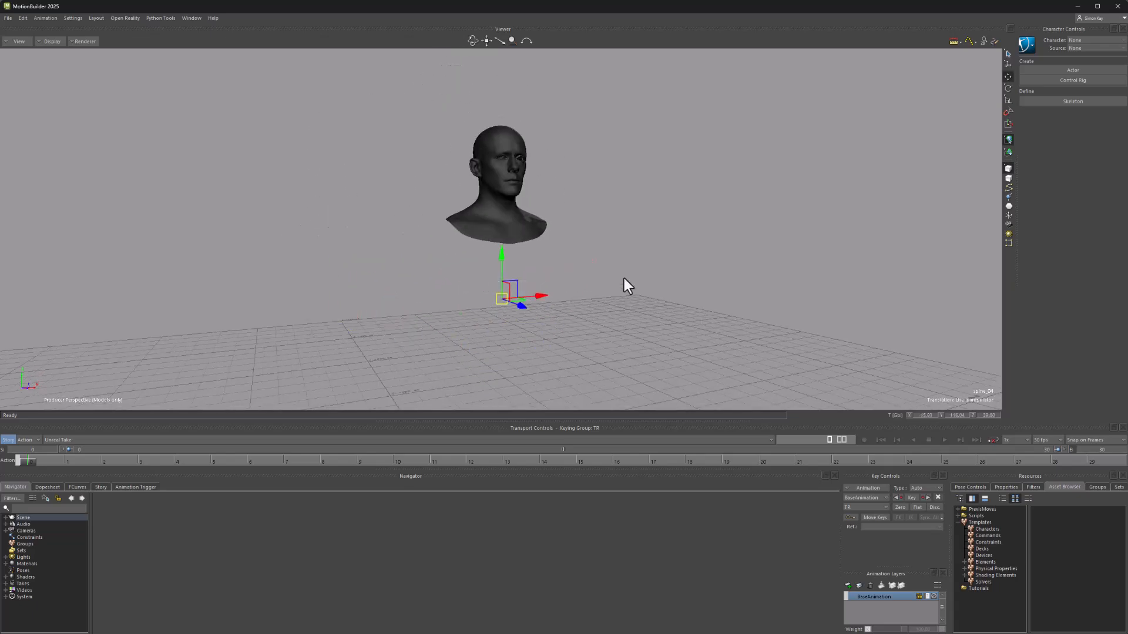
click(587, 239)
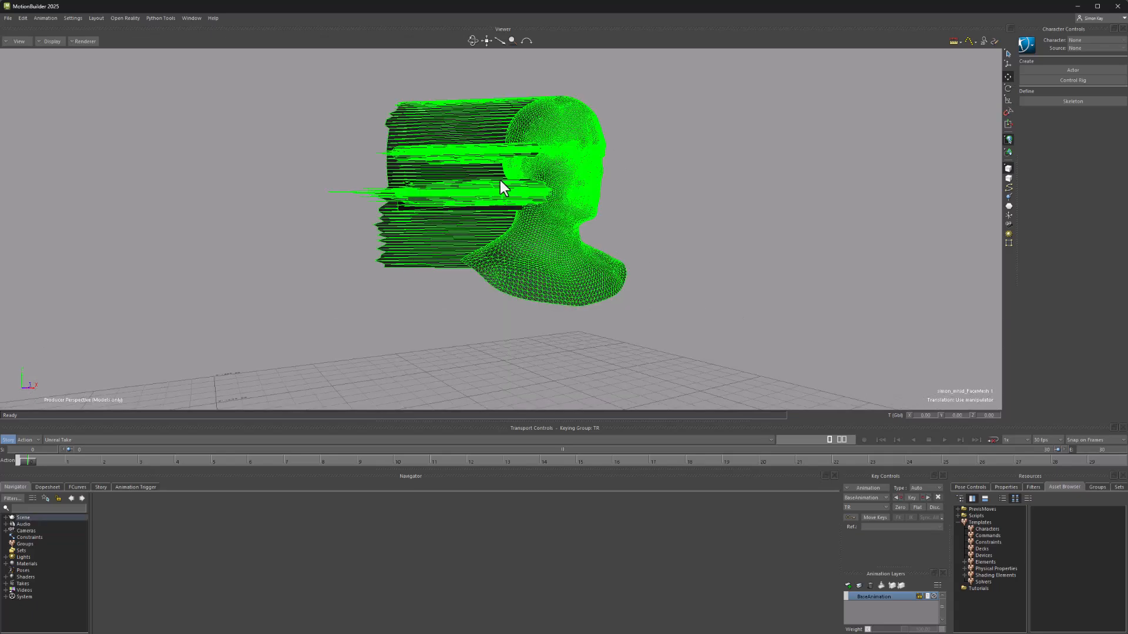
click(191, 18)
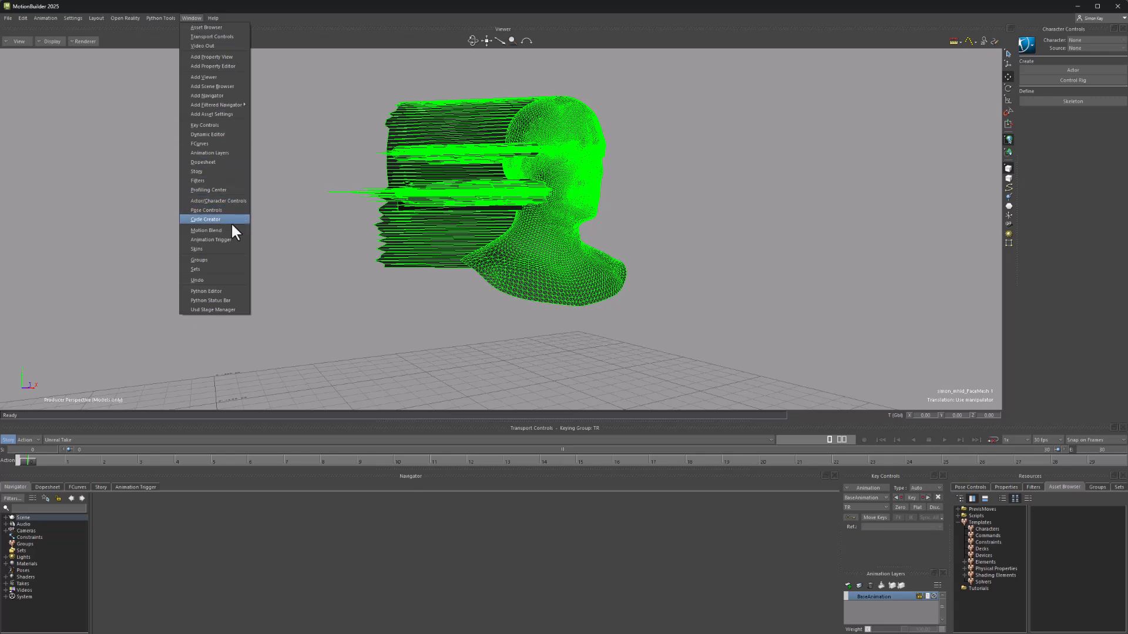
click(223, 249)
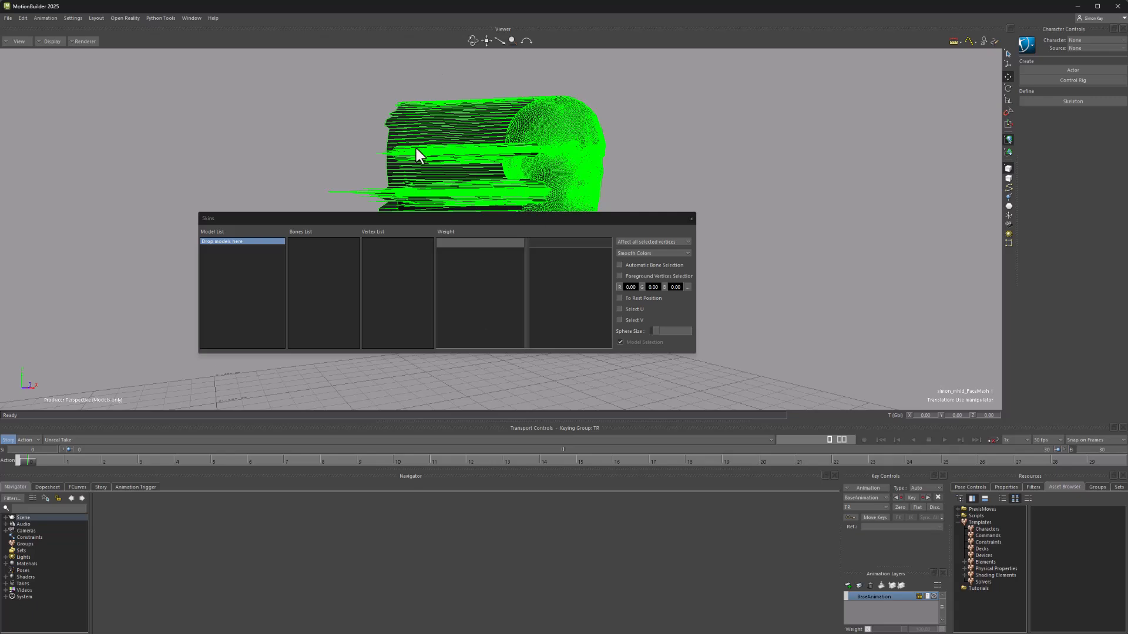
click(692, 219)
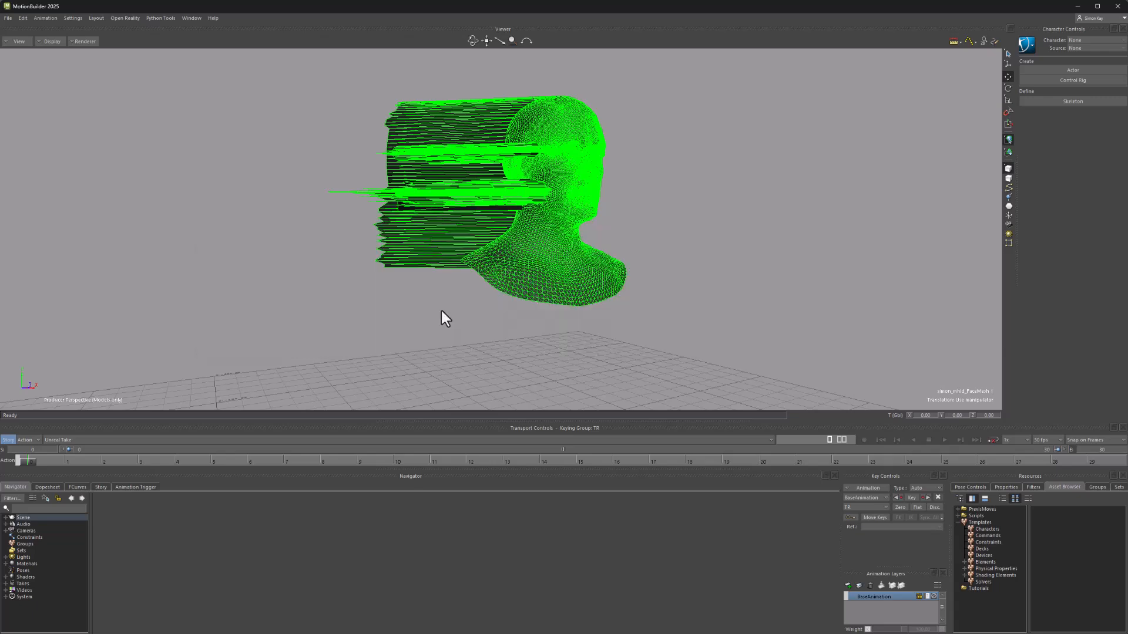
- Bring up the Skins window from the Window menu and move it lower on screen
click(192, 18)
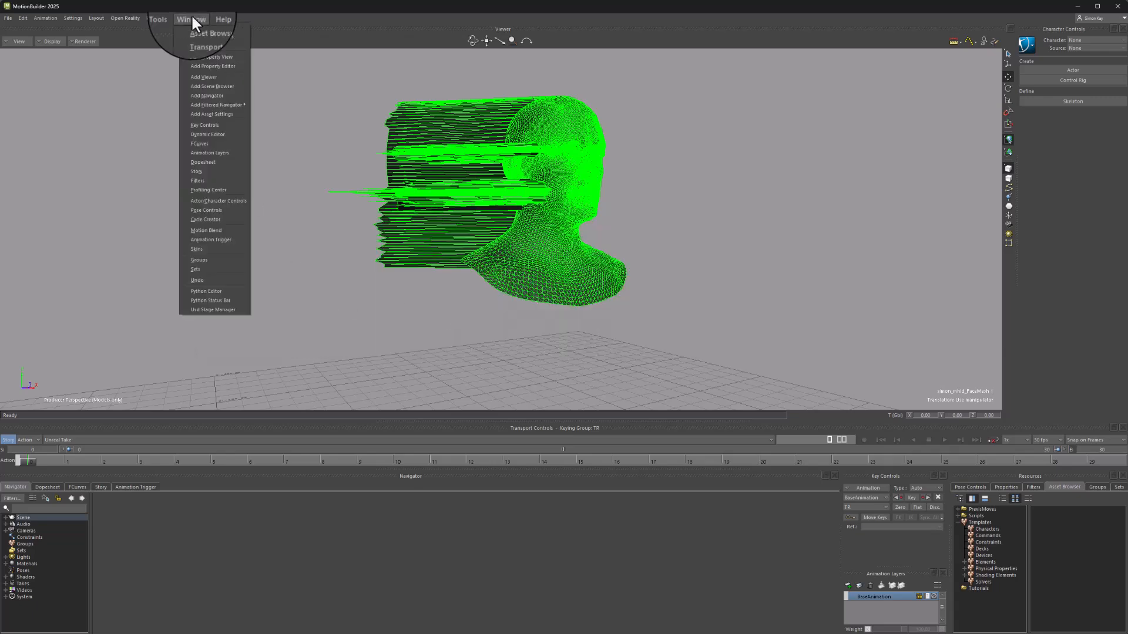
click(206, 253)
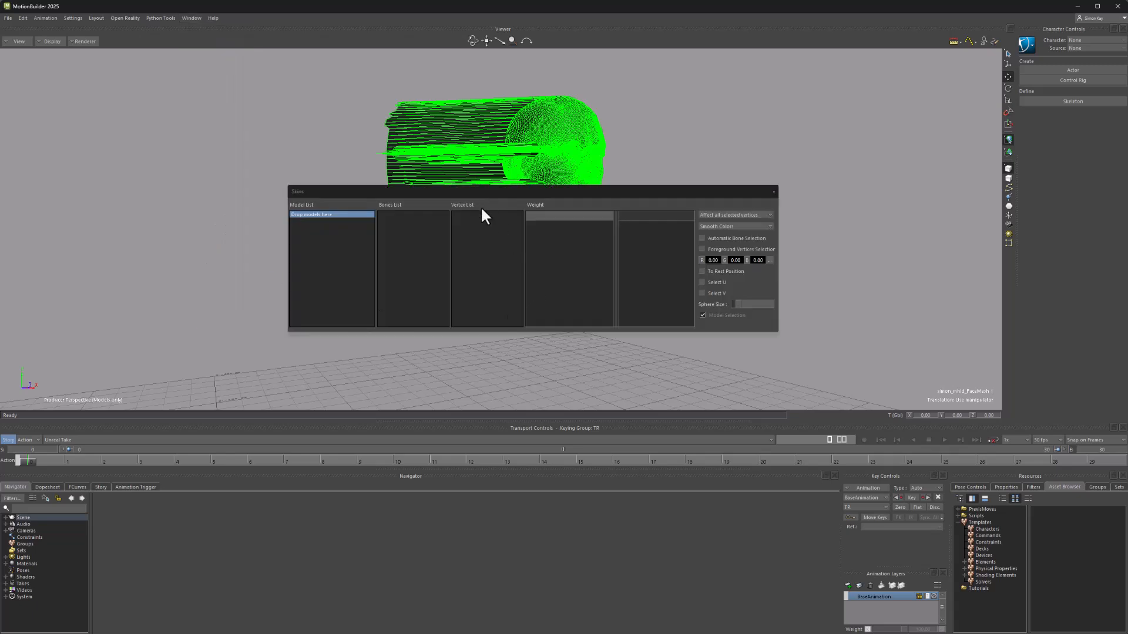
drag(480, 191, 492, 264)
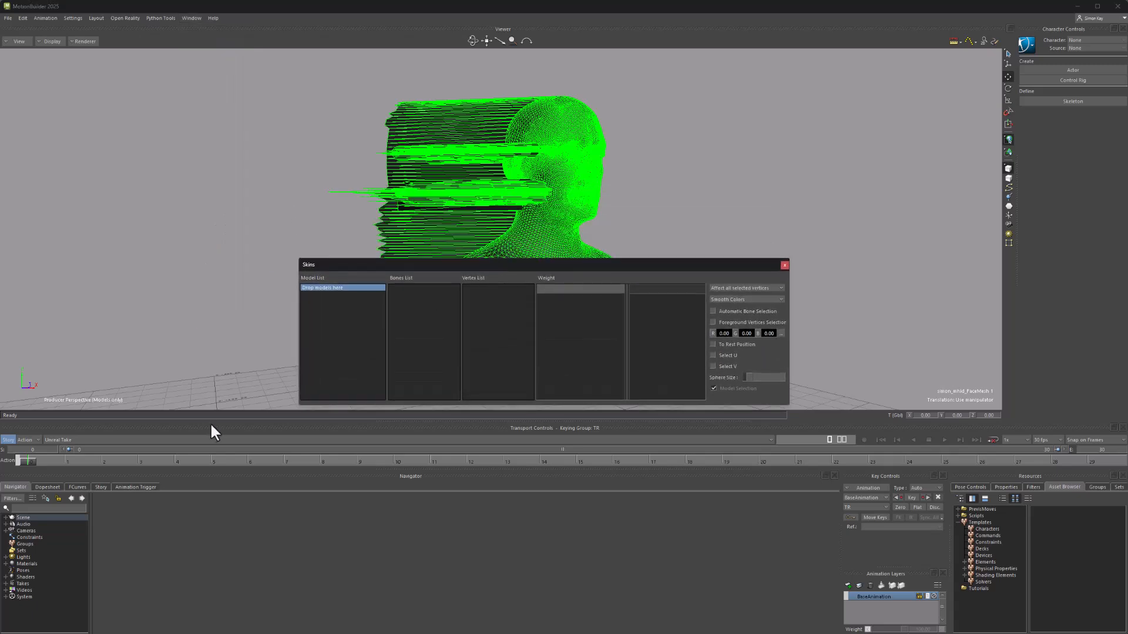
- Expand the Navigator Scene tree, drag the FaceMesh node into the Skins Model List and deselect the mesh
click(11, 517)
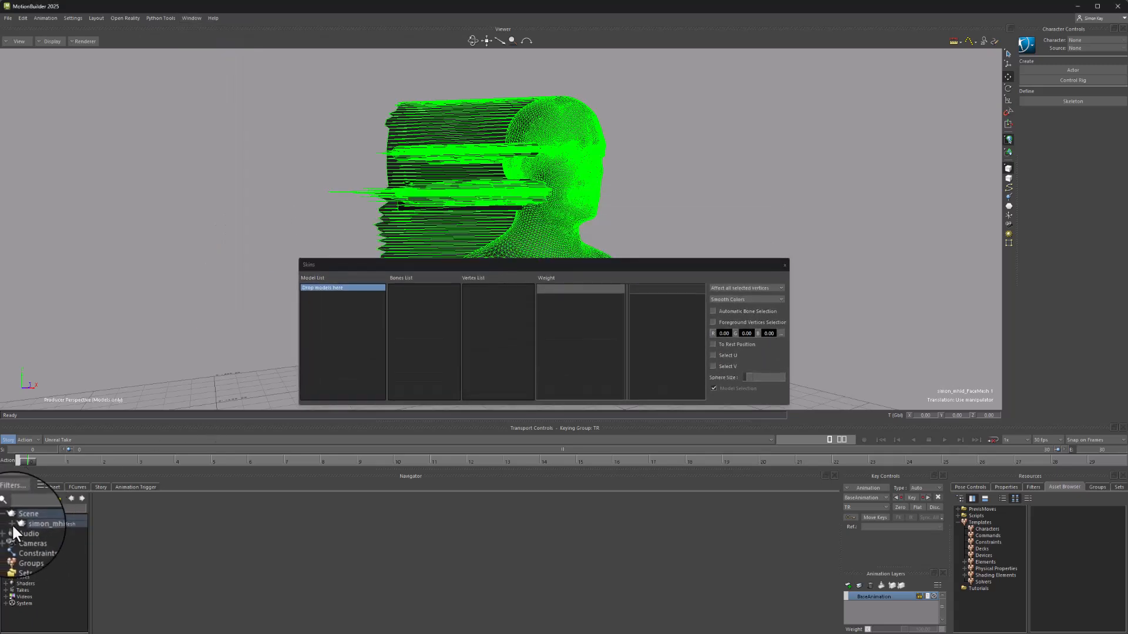
click(12, 524)
click(37, 538)
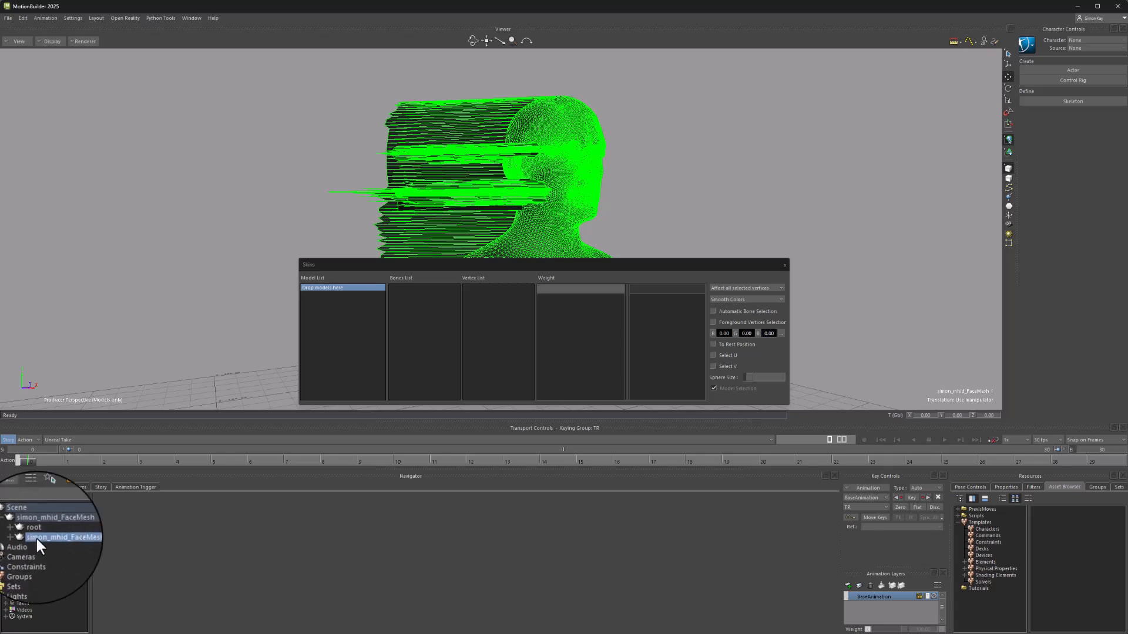
drag(36, 539, 342, 301)
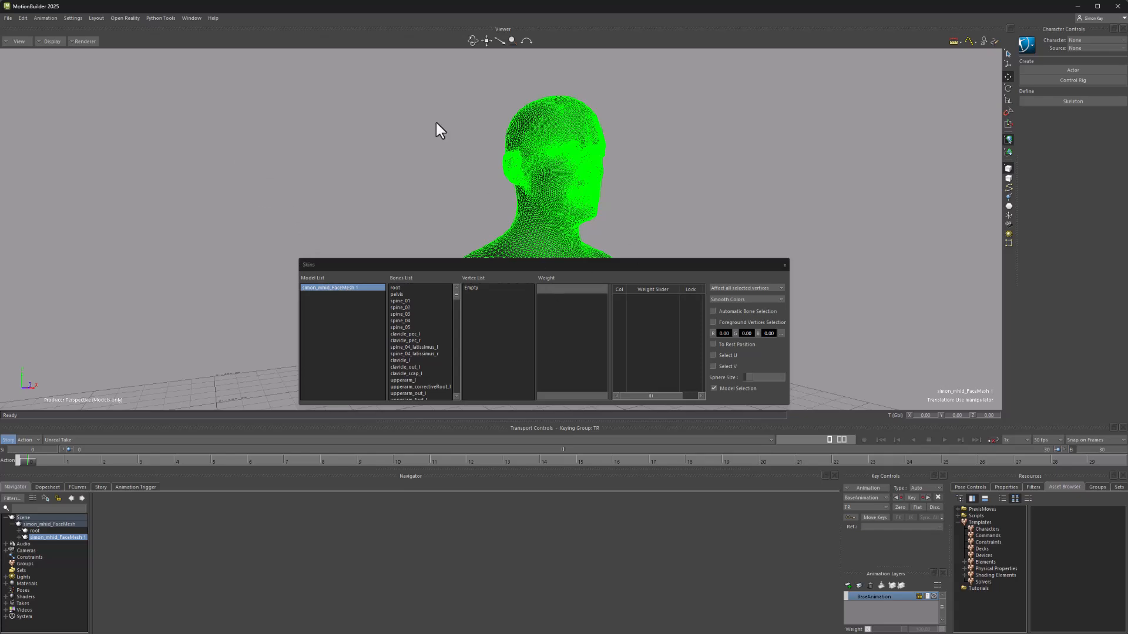
click(437, 150)
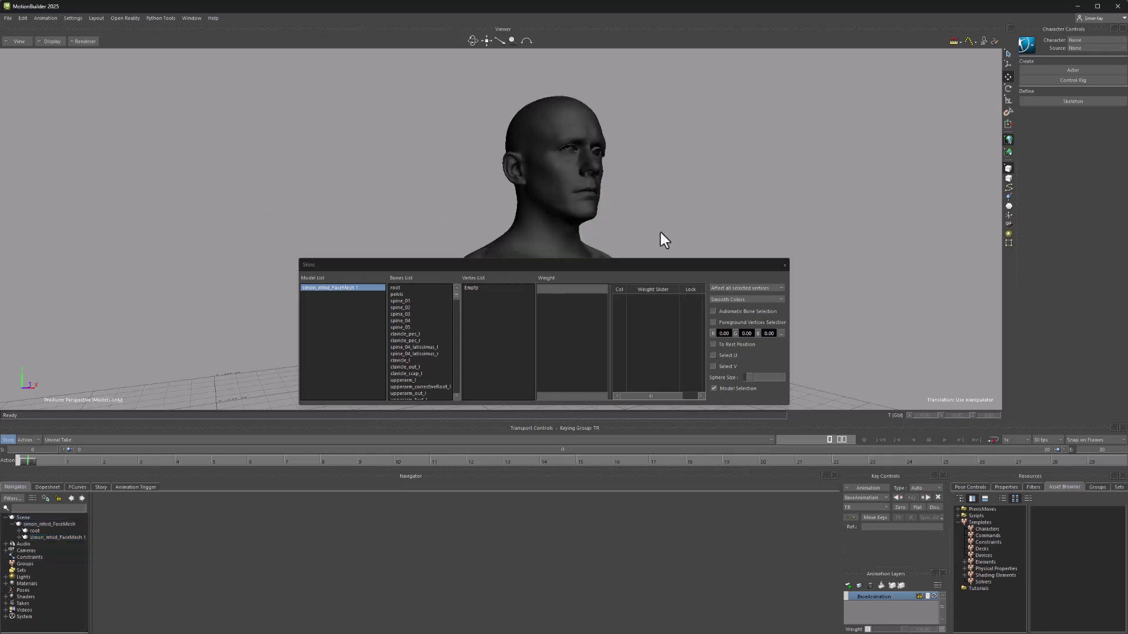
- Close the Skins window, select the root and move it so the head follows cleanly
click(783, 265)
middle_drag(658, 267, 656, 241)
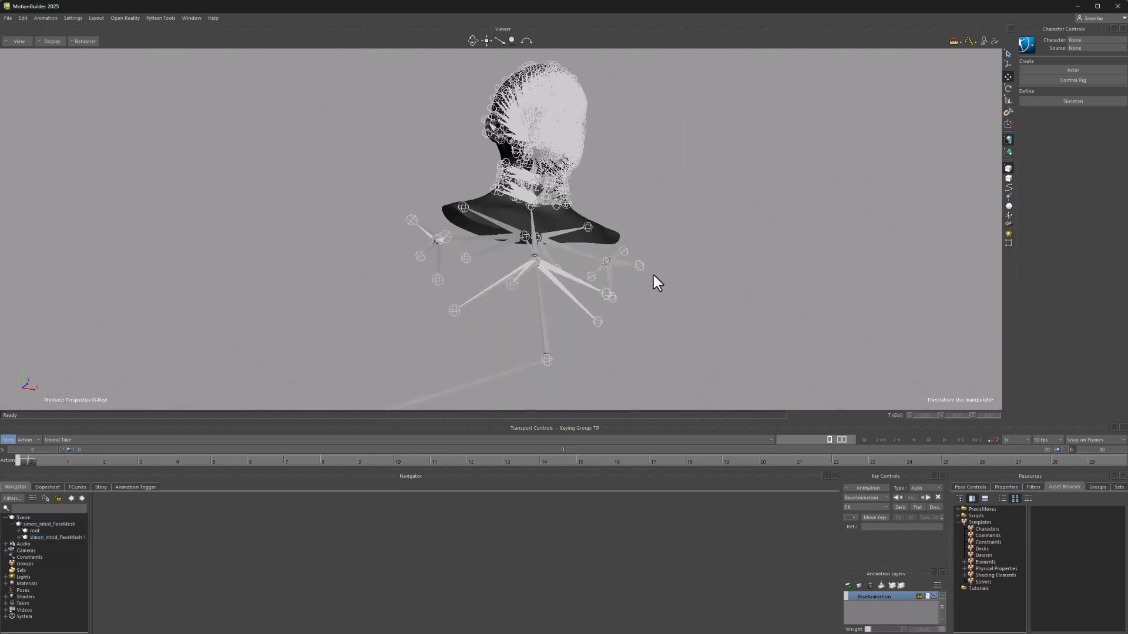
click(529, 370)
middle_drag(574, 364, 643, 341)
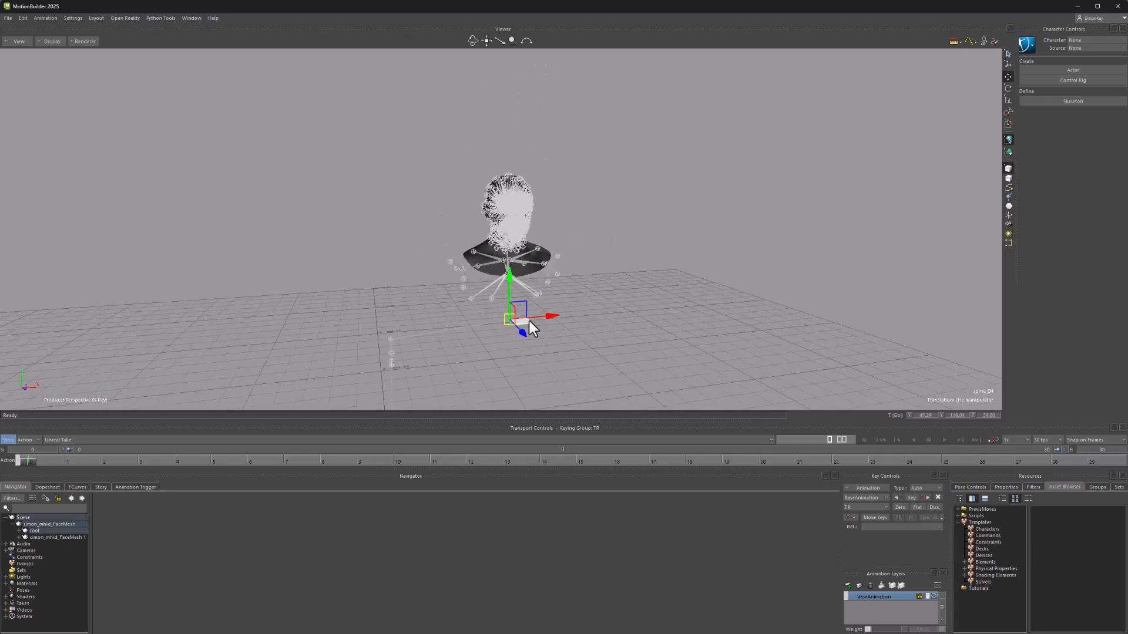
mouse_move(530, 321)
middle_down()
mouse_move(403, 265)
mouse_move(394, 337)
middle_up()
key(ctrl+a)
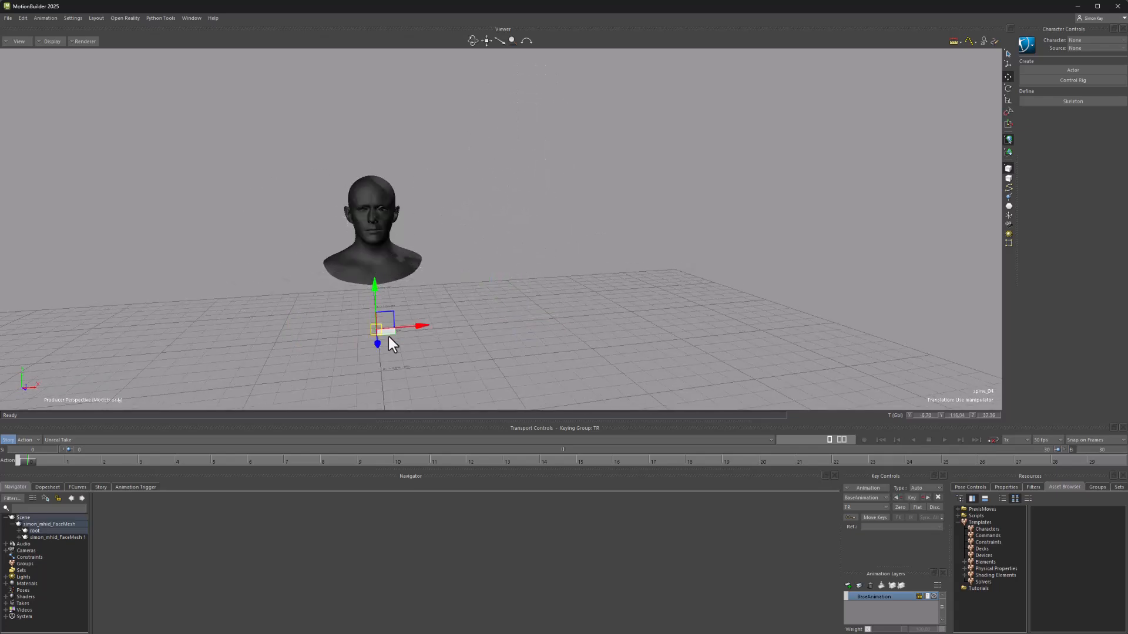
drag(389, 336, 476, 317)
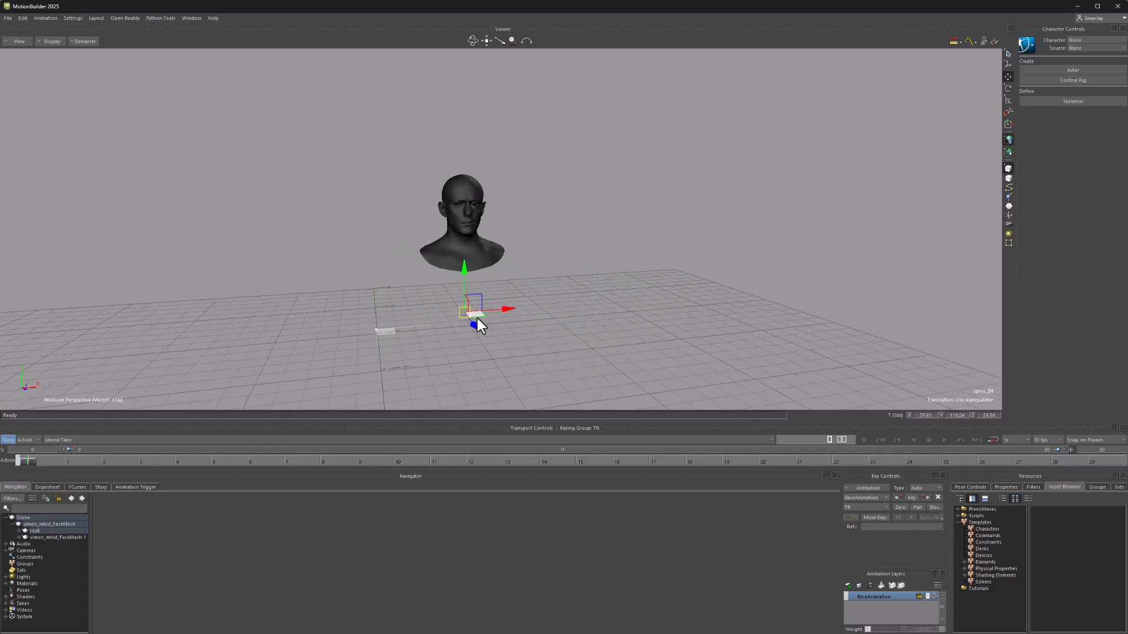
scroll(530, 265, up, 3)
key(ctrl+a)
scroll(529, 230, up, 6)
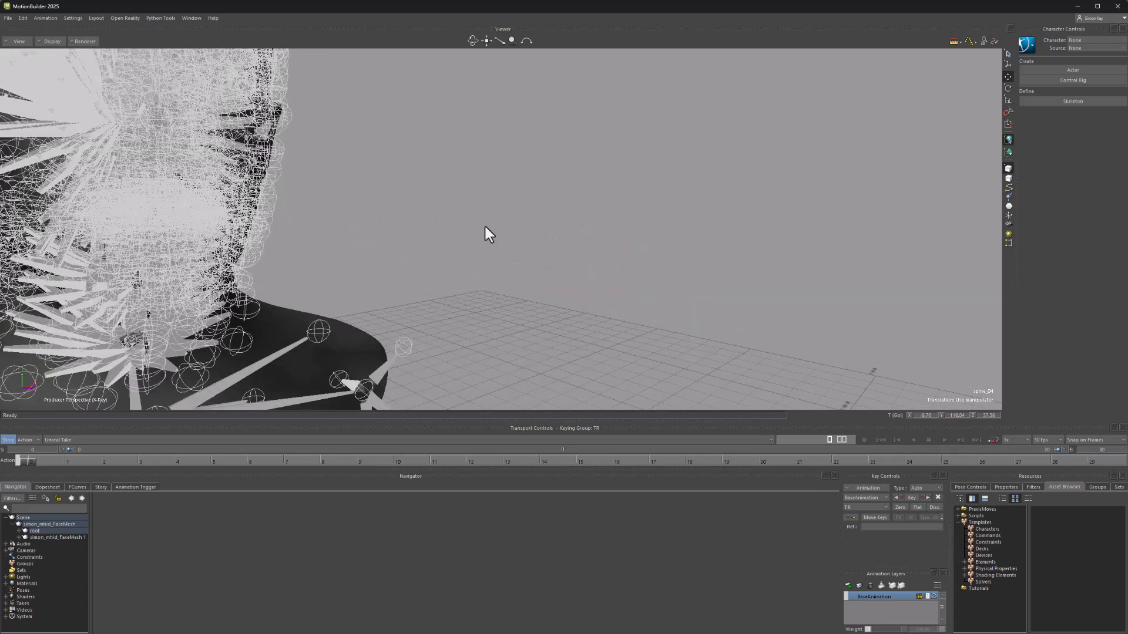
scroll(486, 227, down, 8)
- Expand the skeleton to neck_02, rotate it to turn the head slightly, then bring back the joint report
click(358, 305)
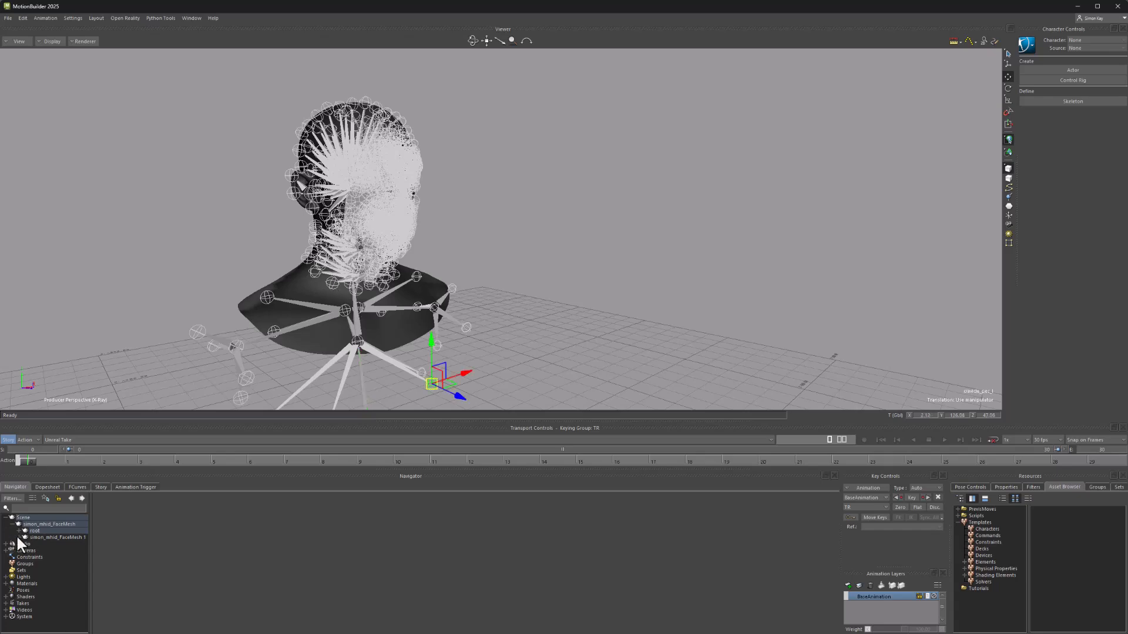
double_click(25, 531)
drag(89, 564, 132, 584)
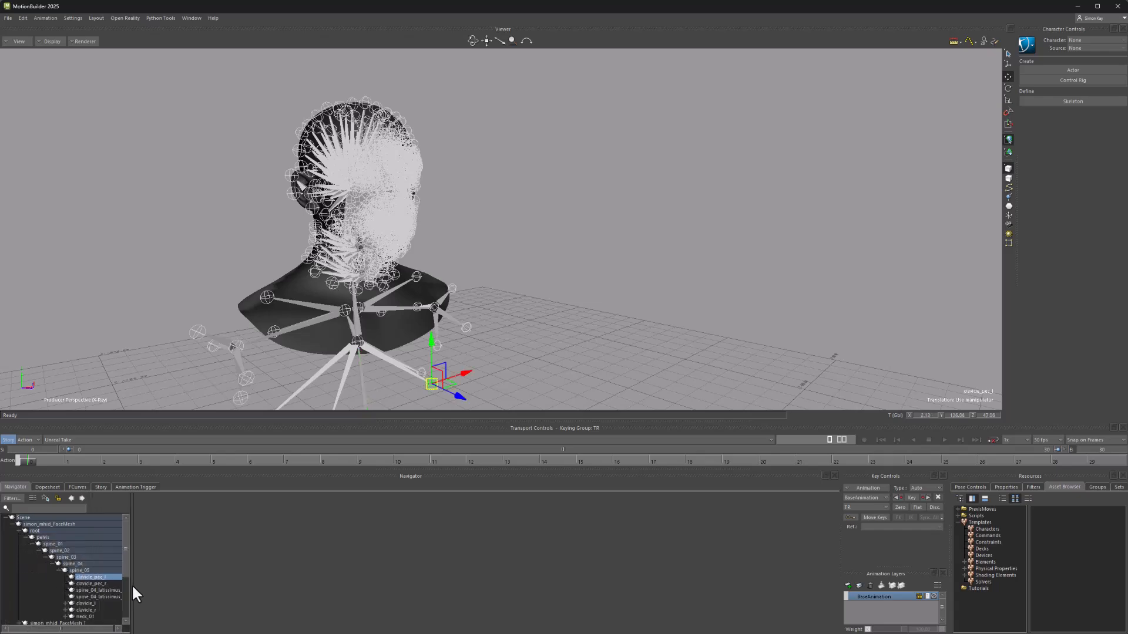
double_click(89, 616)
key(e)
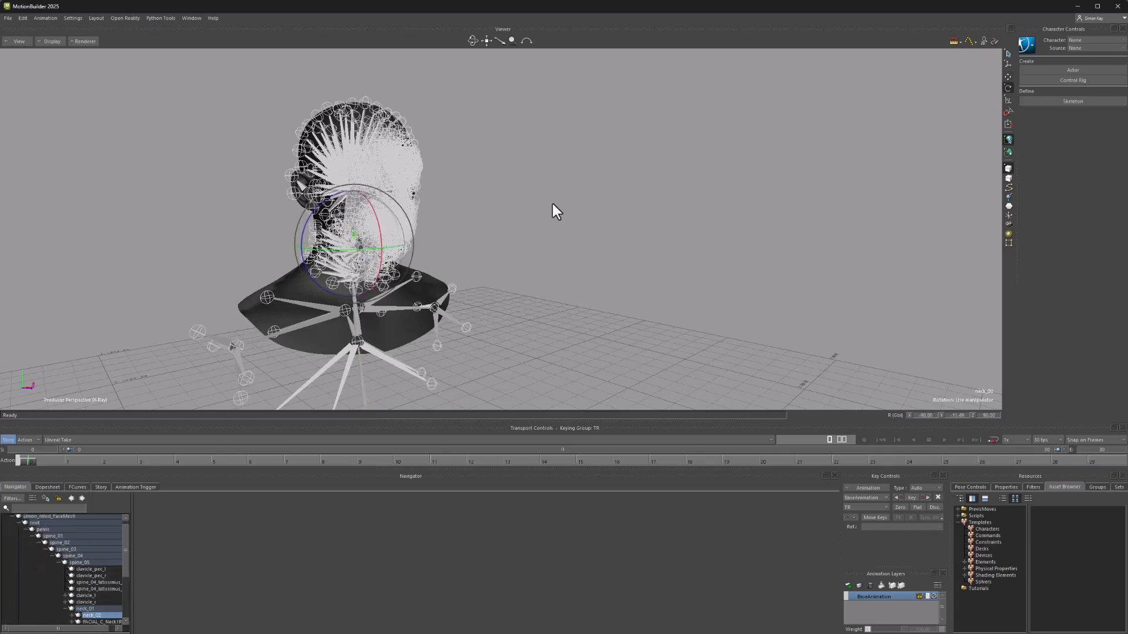
key(ctrl+a)
key(ctrl+a)
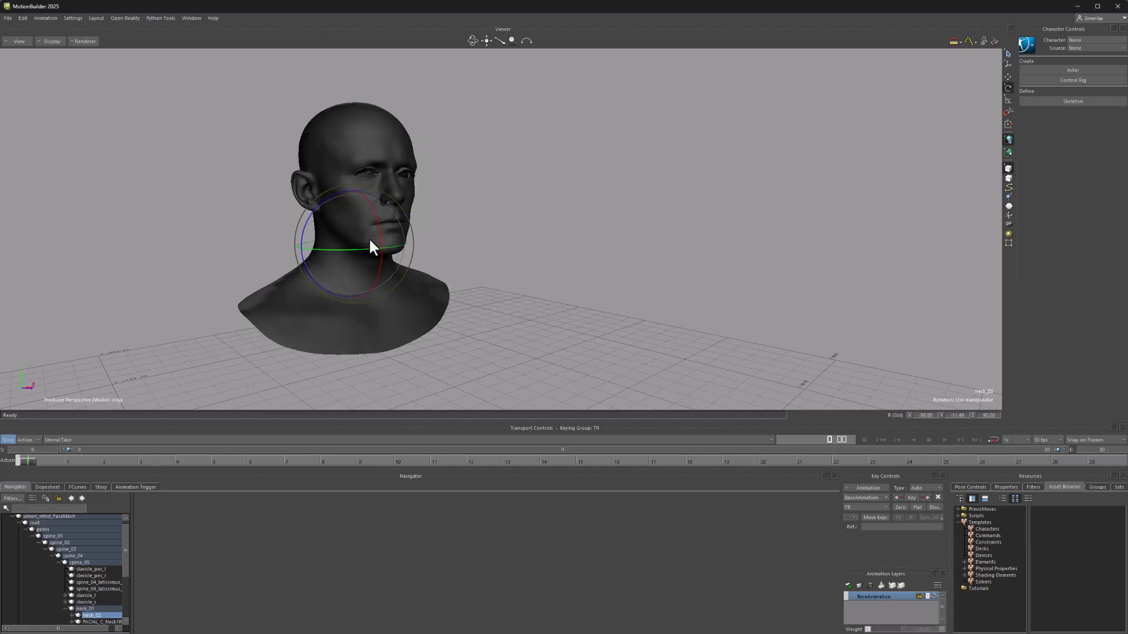
mouse_move(369, 237)
mouse_down()
mouse_move(312, 254)
mouse_move(353, 247)
mouse_up()
key(ctrl+z)
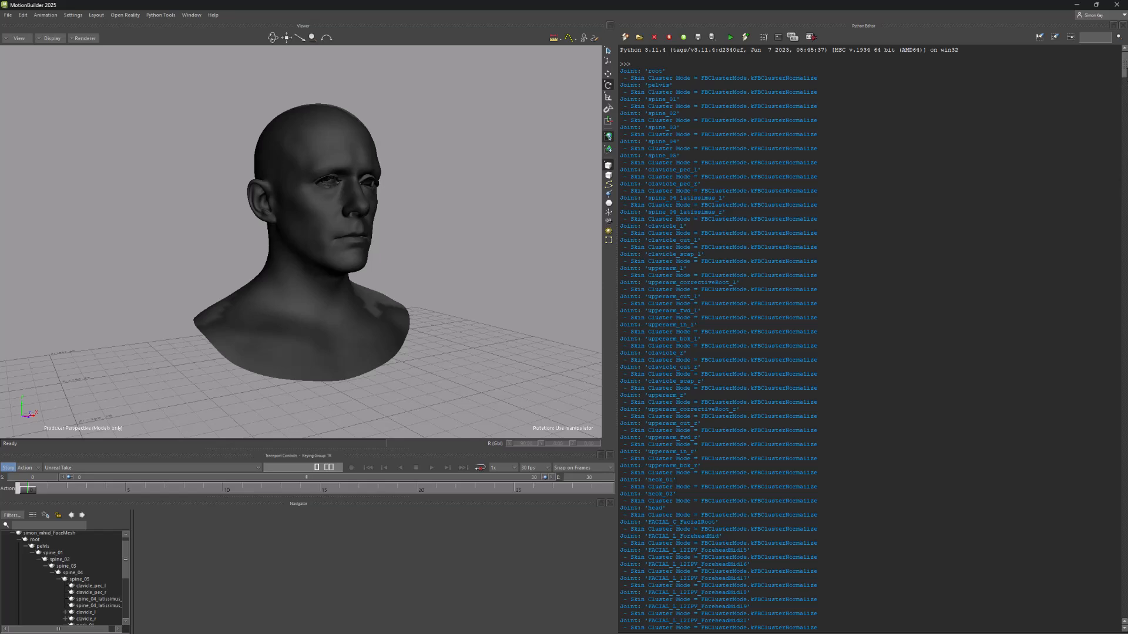
drag(1124, 62, 1121, 212)
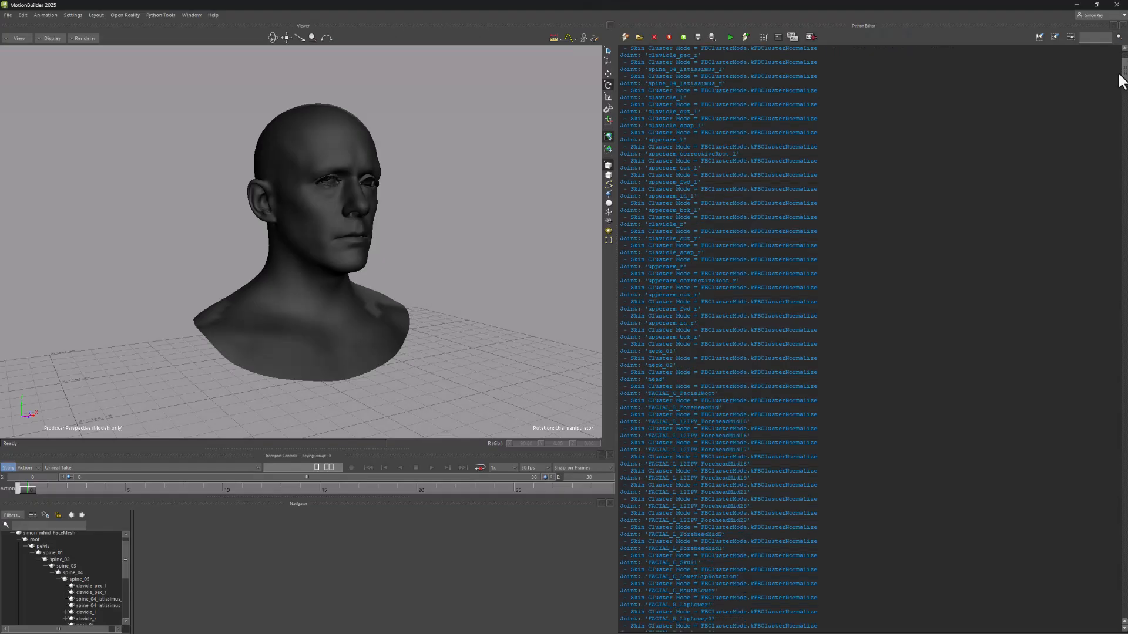
drag(1123, 99, 1123, 154)
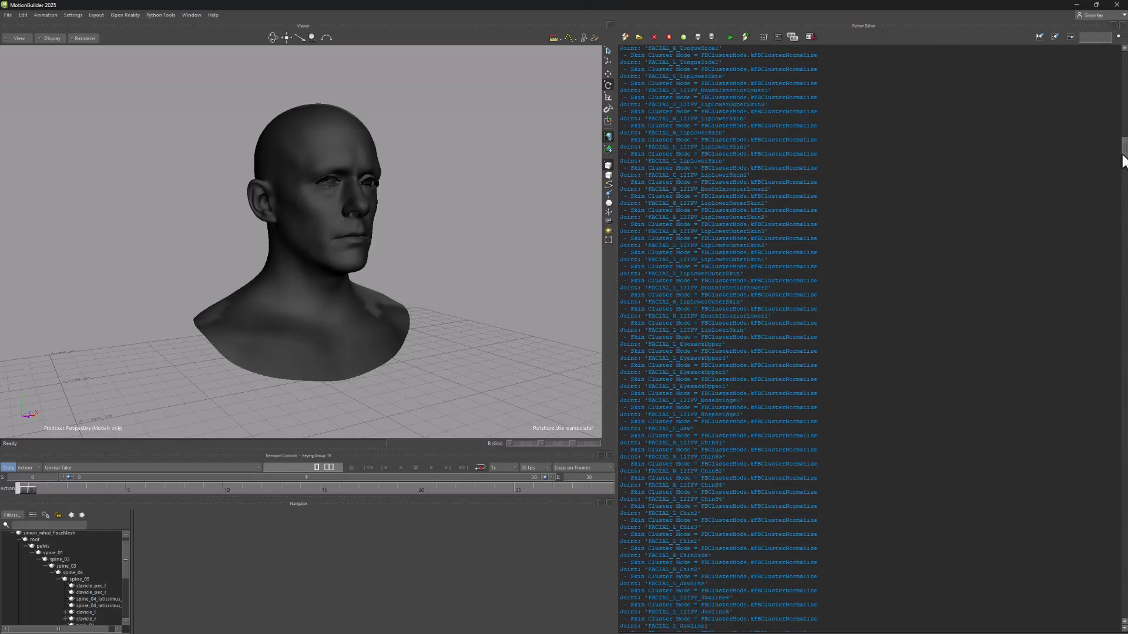